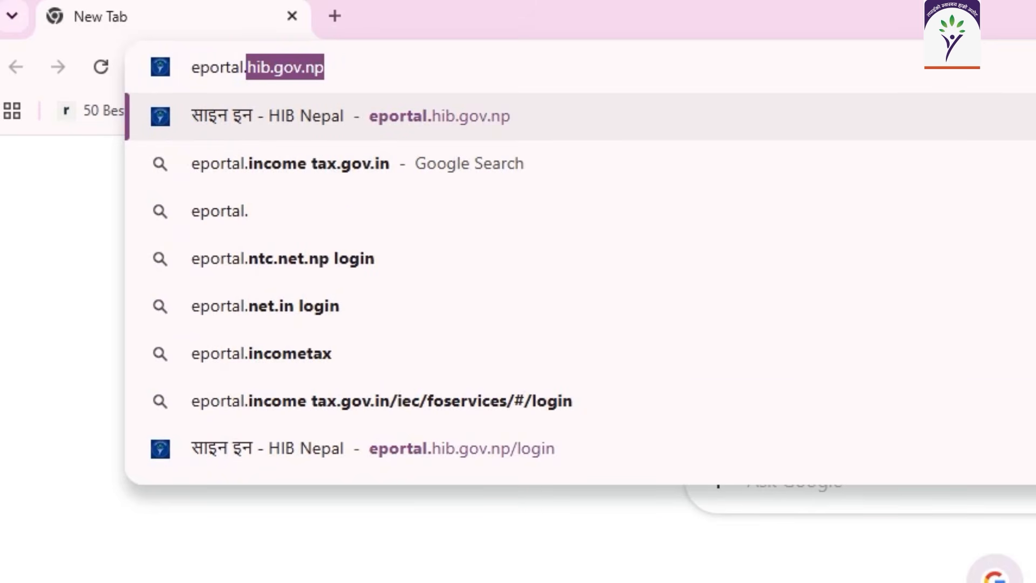
Load the HIB Nepal e-Portal sign-in page at eportal.hib.gov.np.
text(hi)
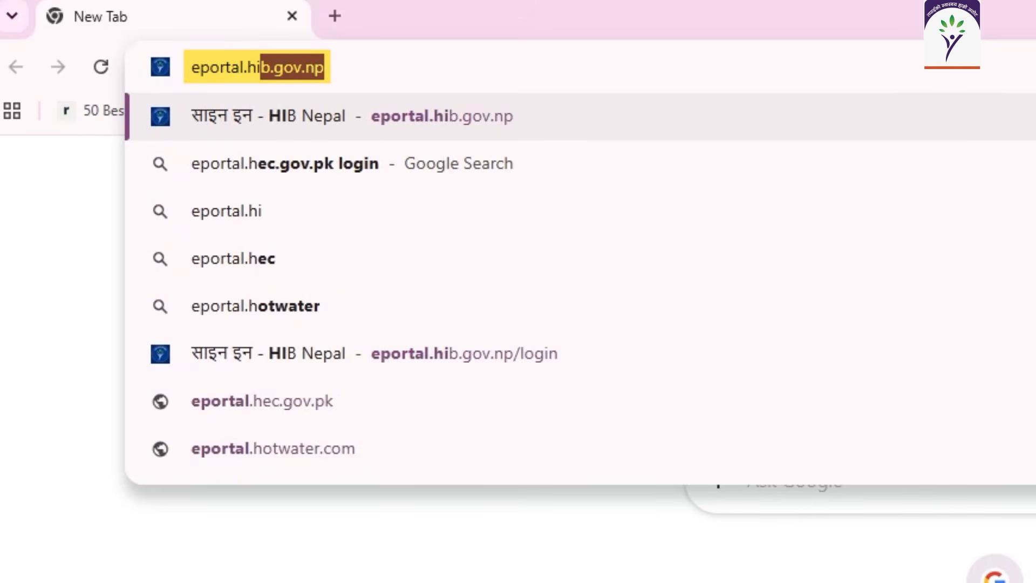
text(b.gov.n)
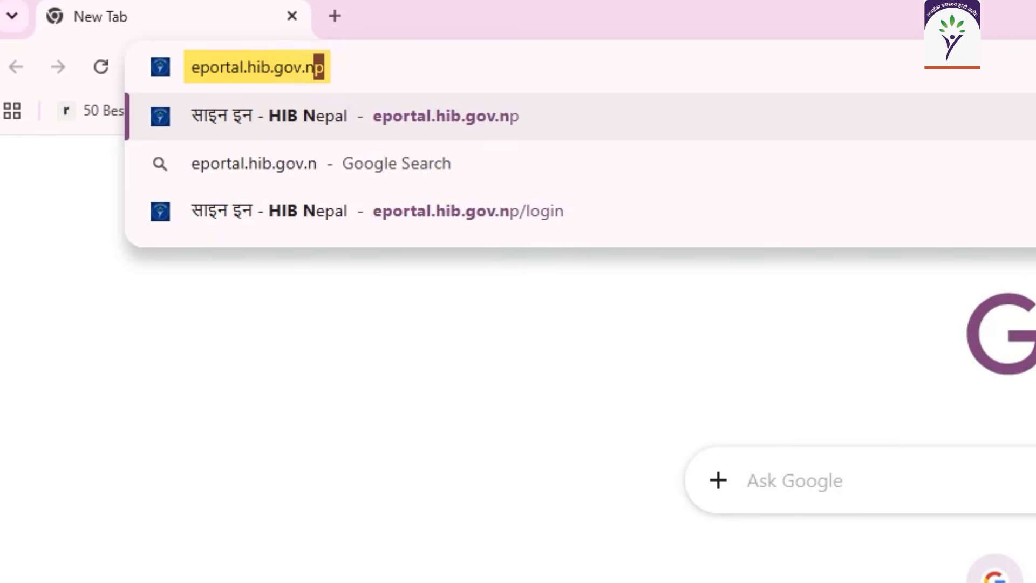
text(p)
key(Return)
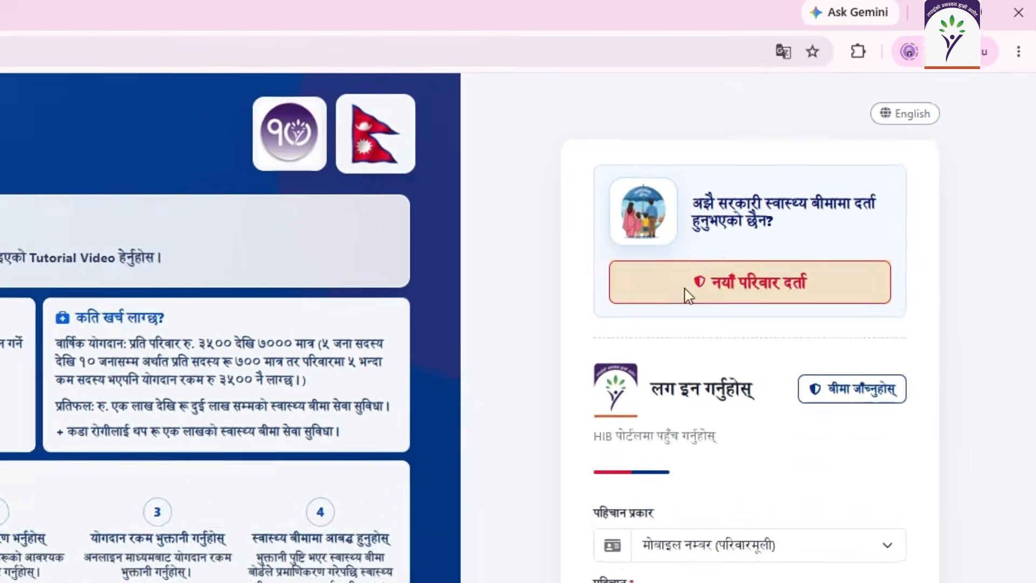
Start a new family registration and enter the family head's full name.
click(620, 351)
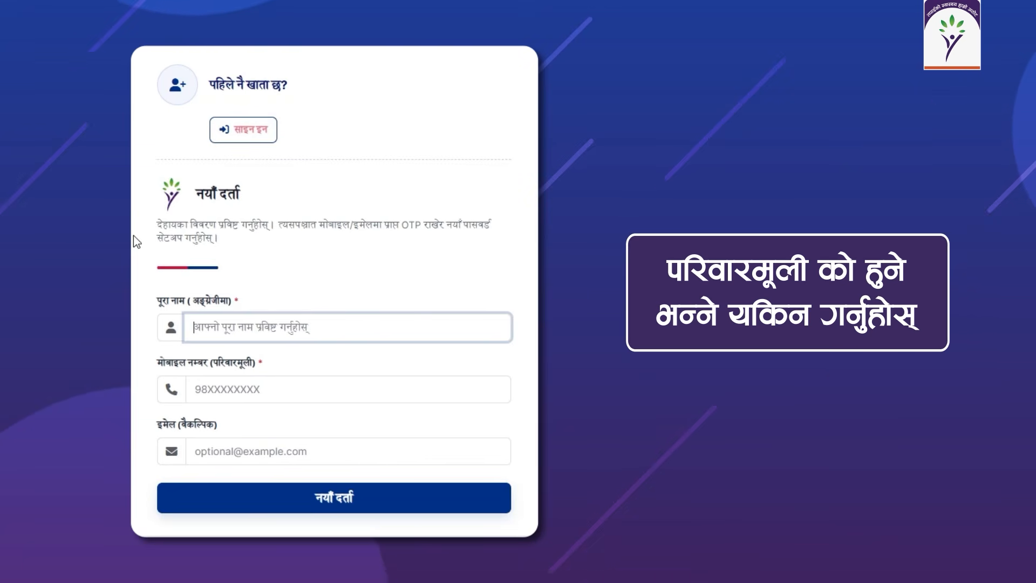
text(test tes)
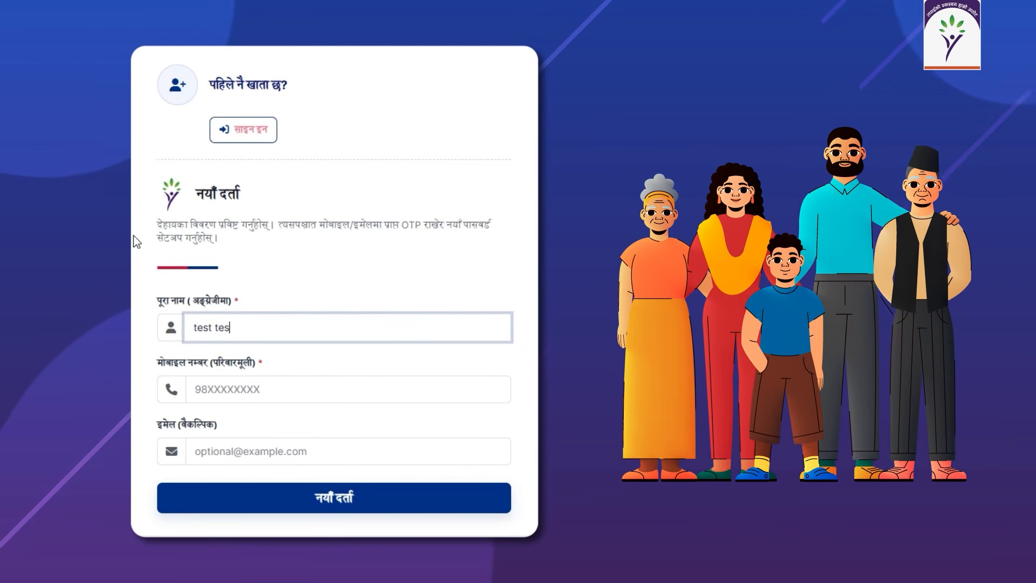
text(t)
click(209, 382)
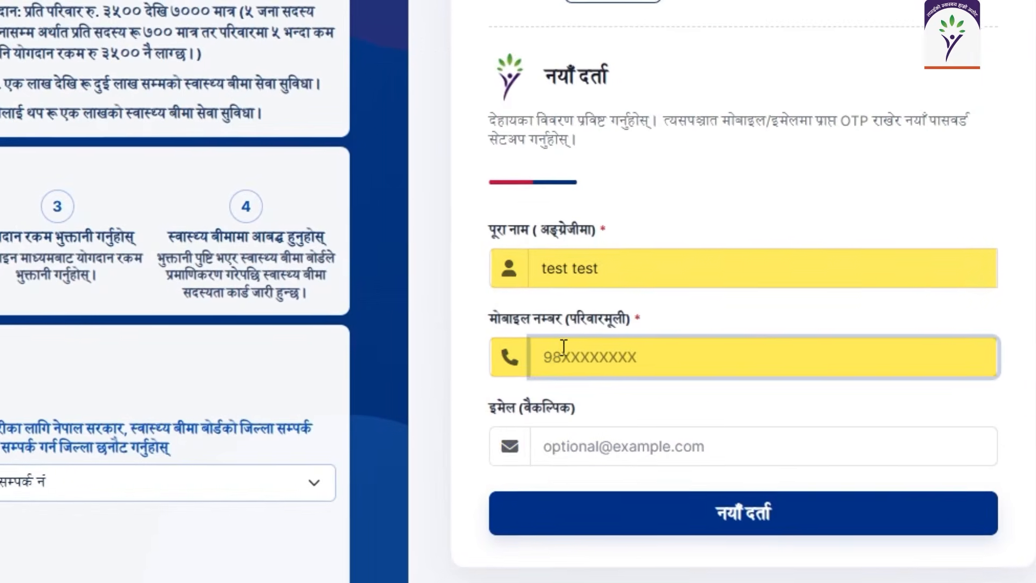
Enter the mobile number and e-mail address, then submit the new family registration.
text(98)
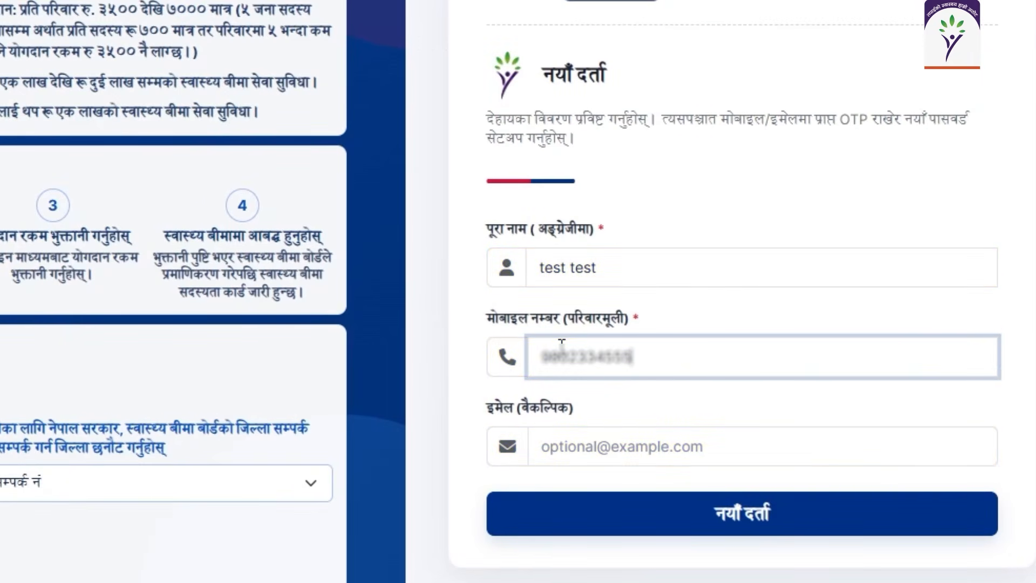
click(576, 443)
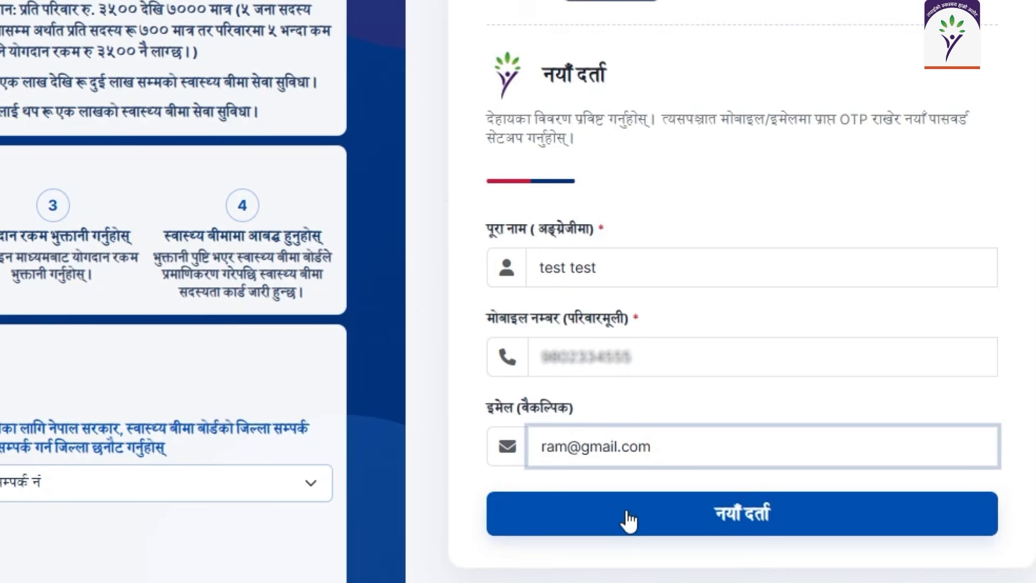
click(628, 520)
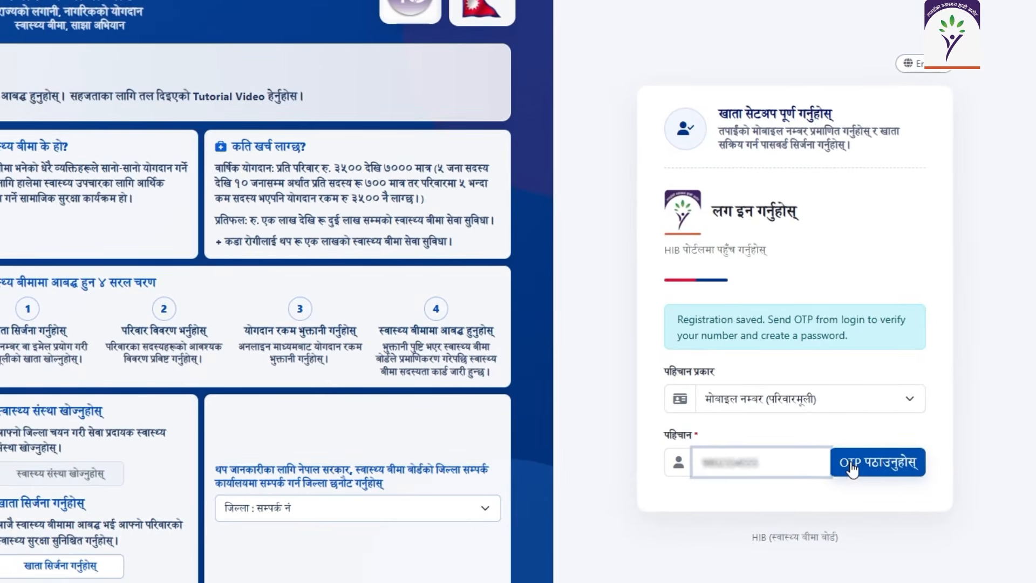
Verify the mobile number with the one-time code and create the account password.
click(811, 488)
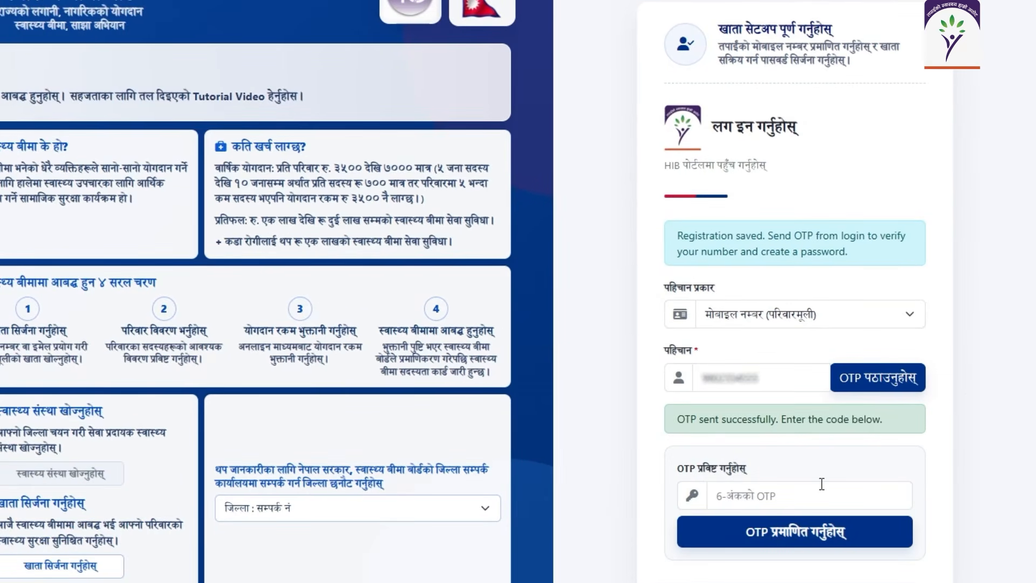
click(817, 489)
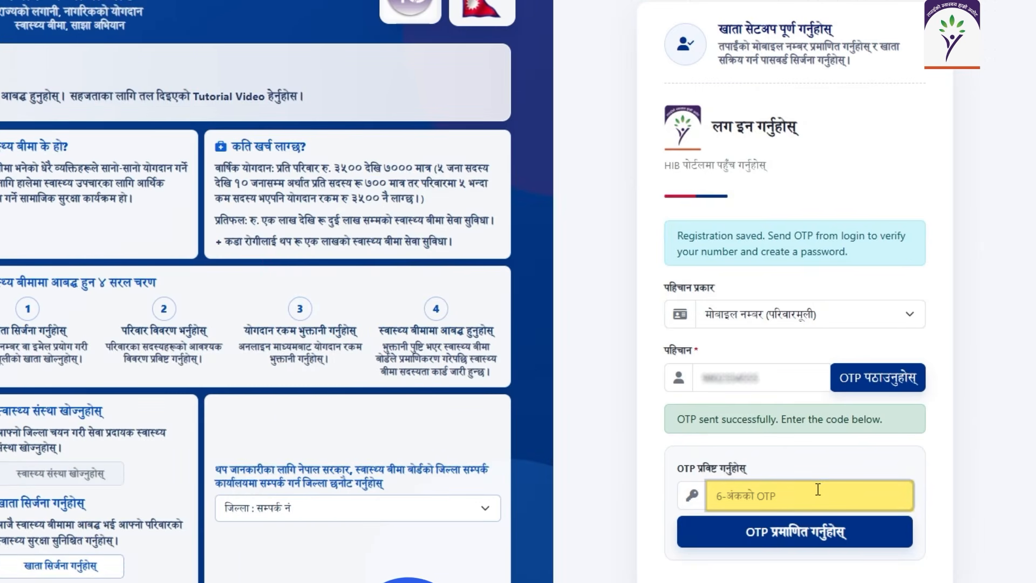
text(123456)
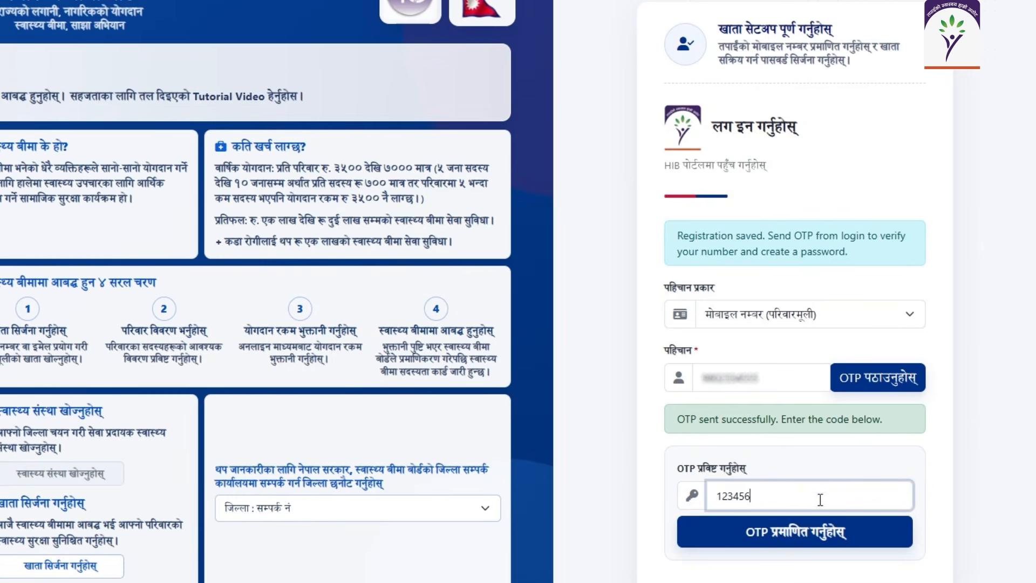
click(820, 531)
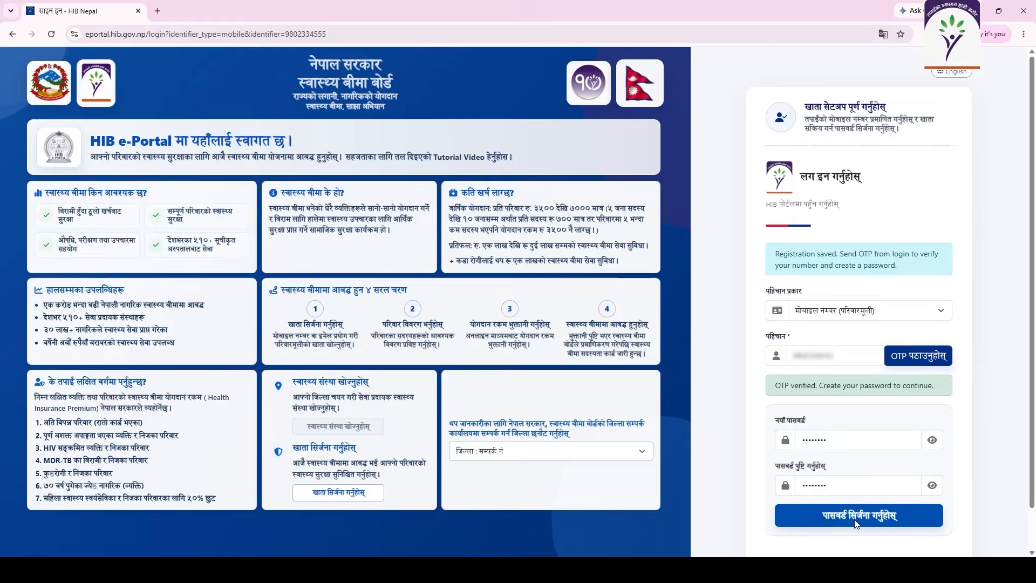
click(826, 540)
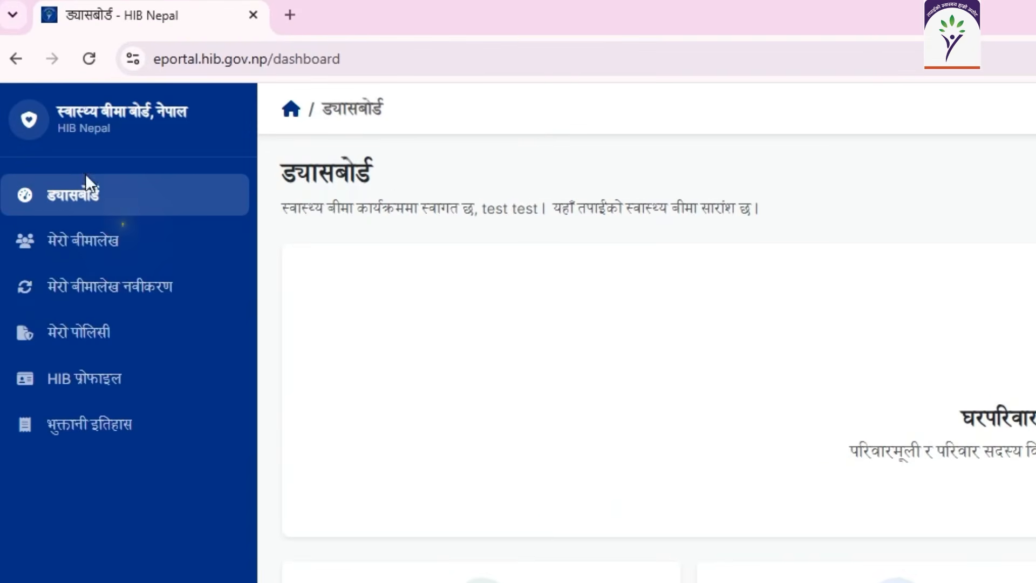
From मेरो बीमालेख, start a new household enrollment and accept its terms.
click(109, 250)
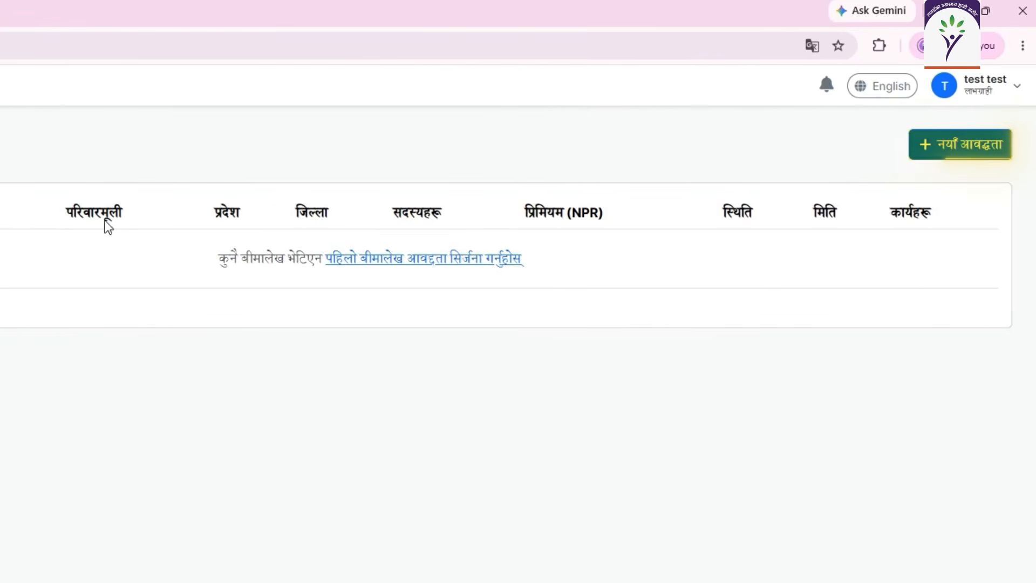
click(936, 153)
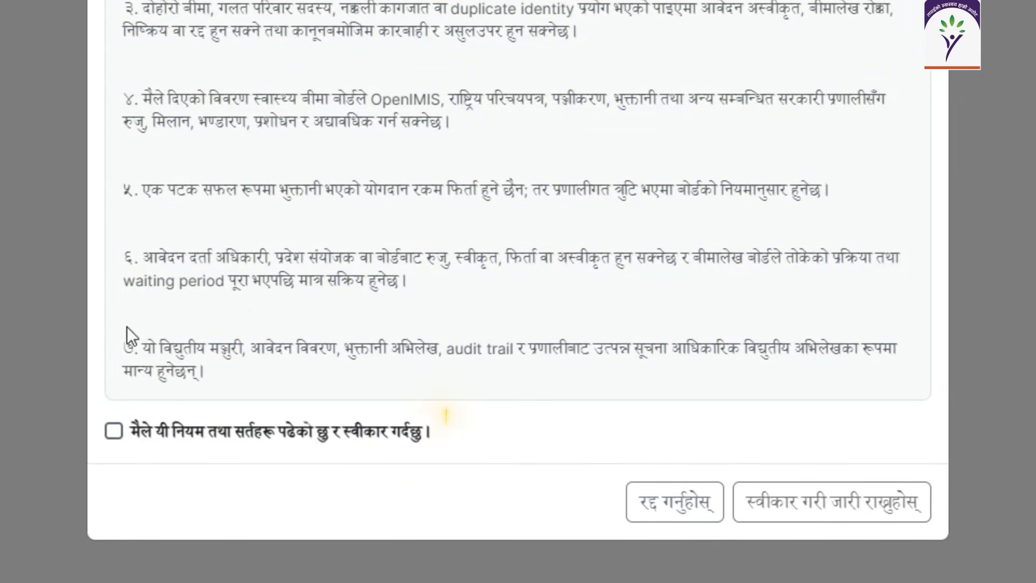
click(112, 431)
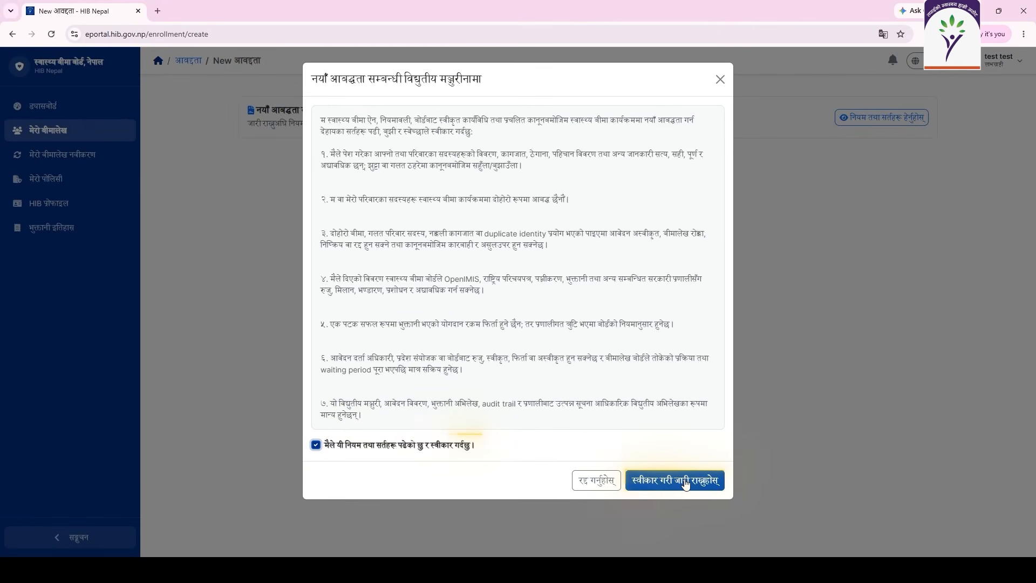
click(685, 481)
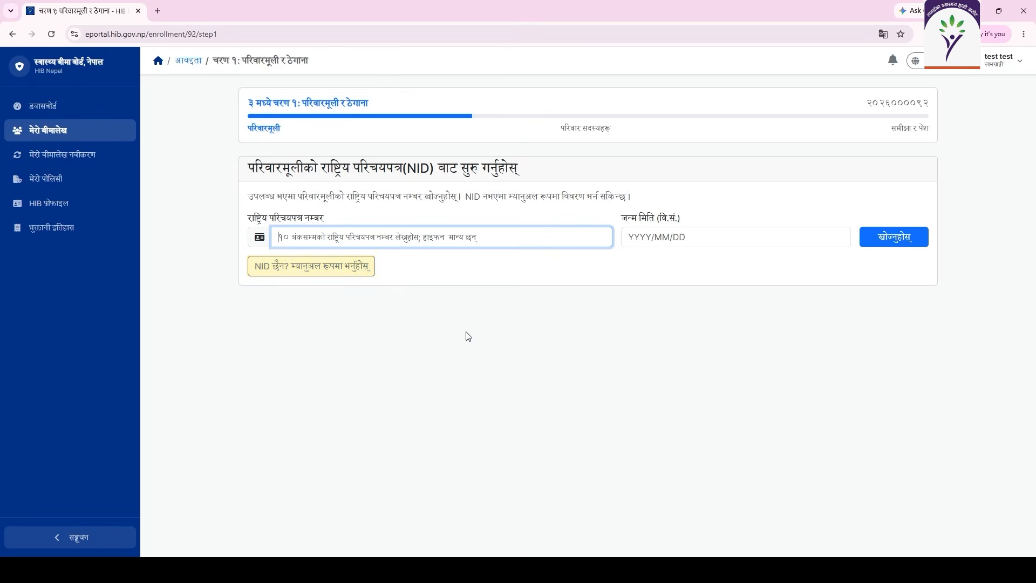
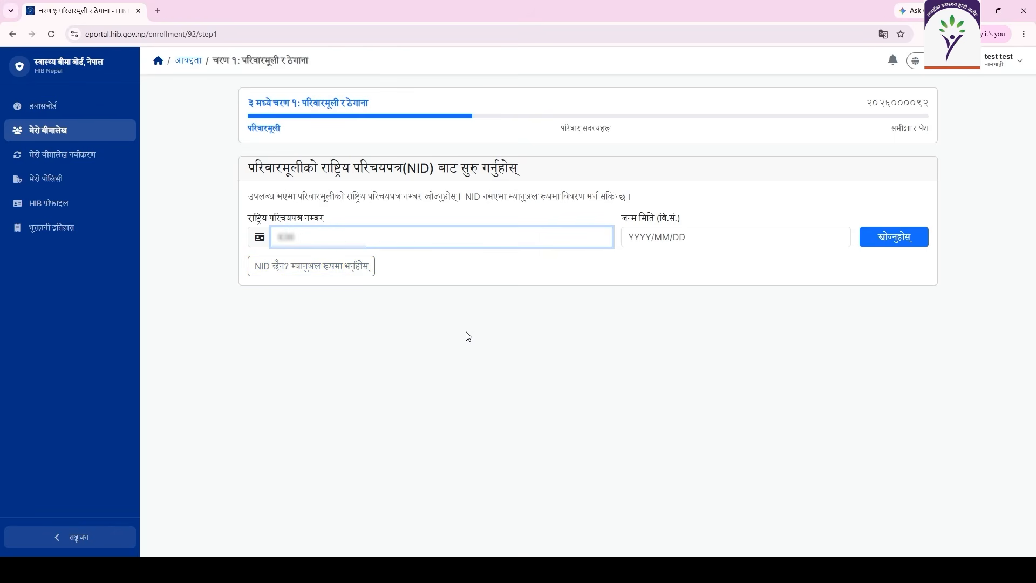
click(654, 238)
text(2)
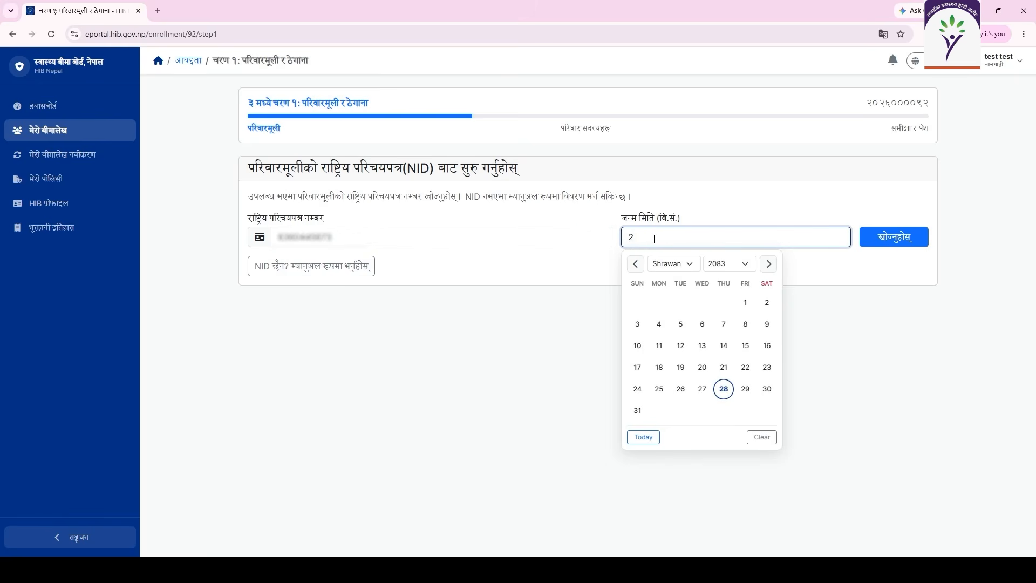
text(055/10/03)
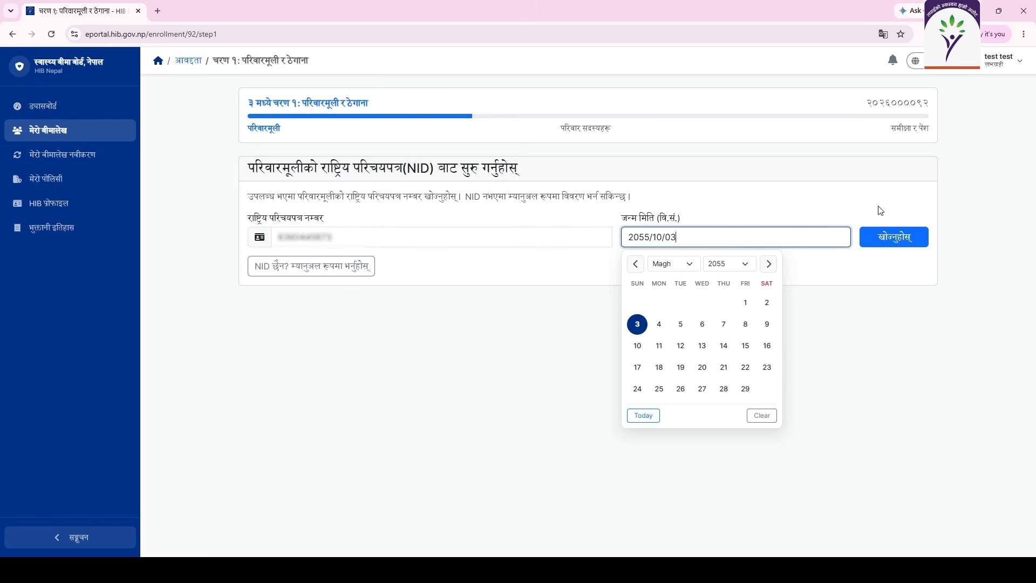
click(890, 237)
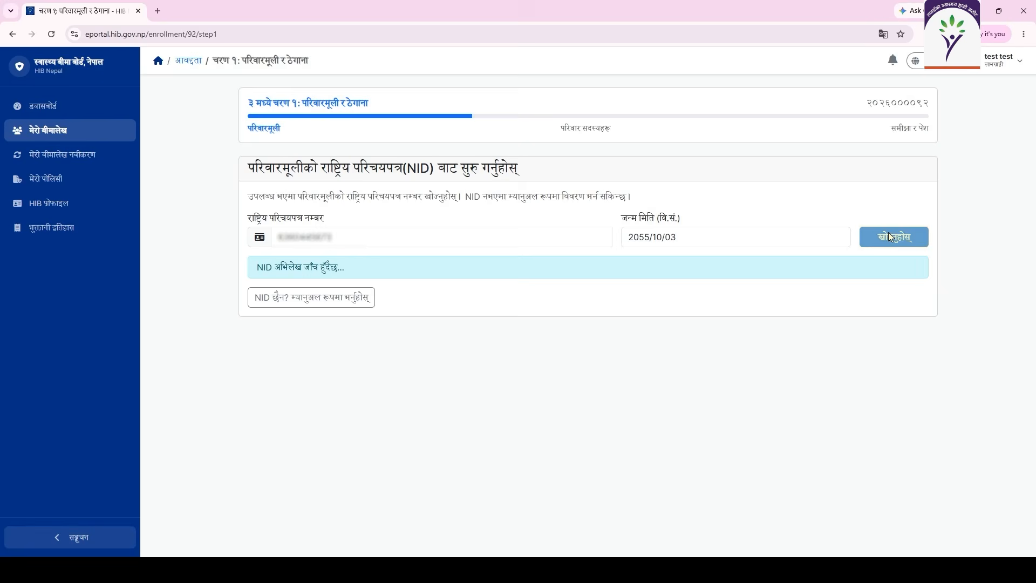
scroll(698, 345, down, 5)
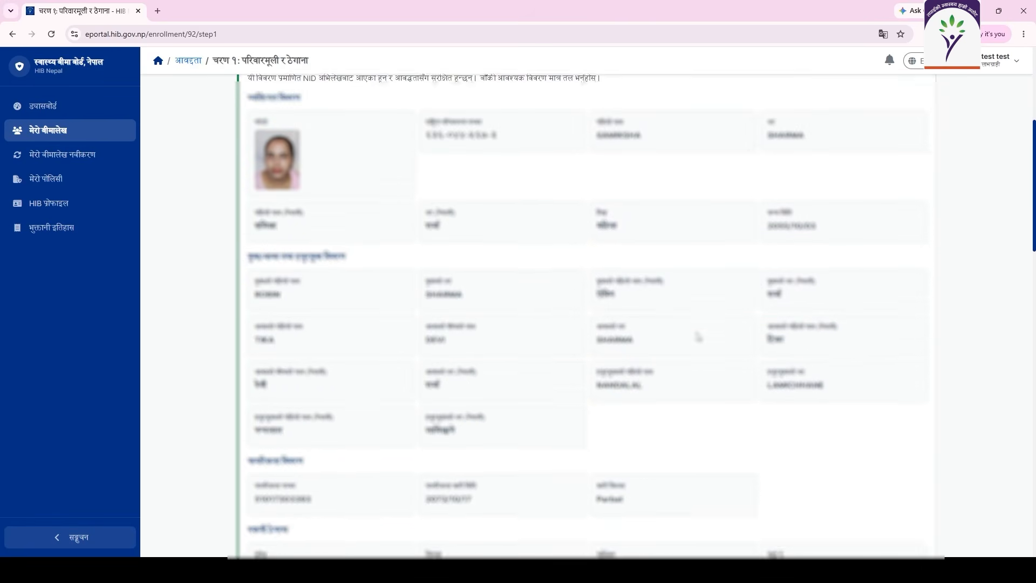
scroll(698, 337, down, 8)
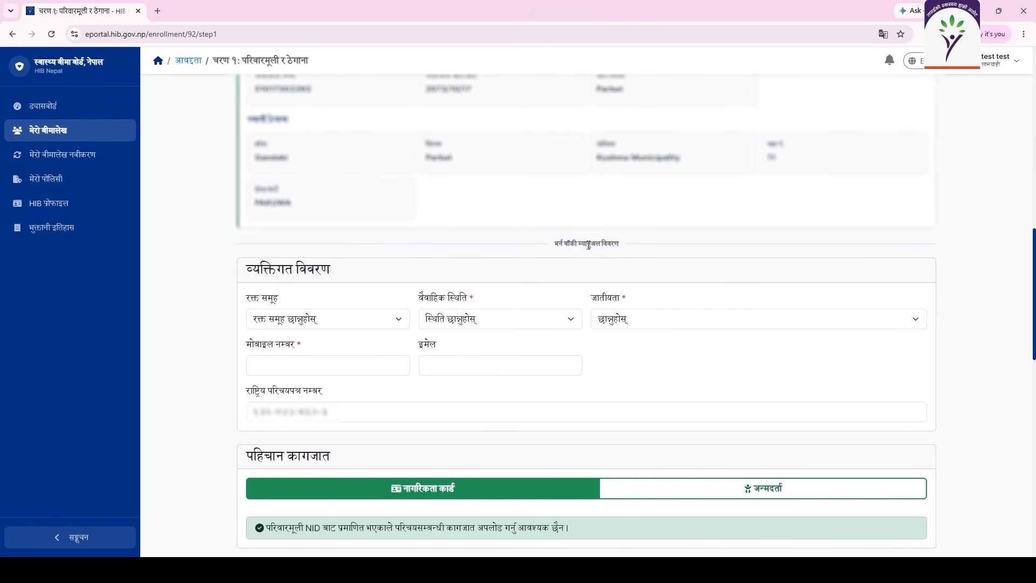
Set the head's blood group to A-, marital status विवाहित and caste ब्राह्मण/क्षेत्री.
click(349, 324)
click(336, 371)
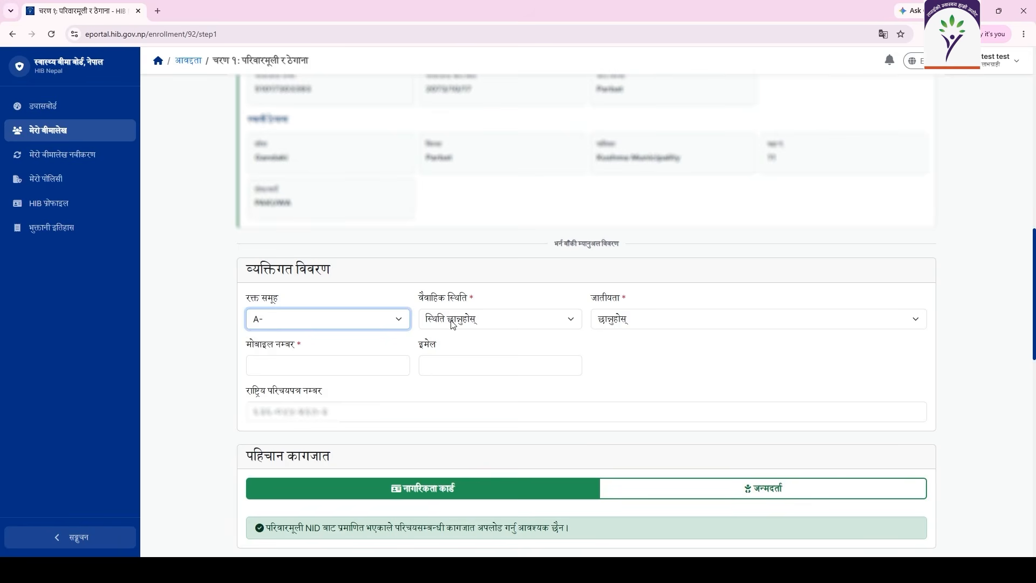
click(452, 324)
click(458, 377)
click(621, 327)
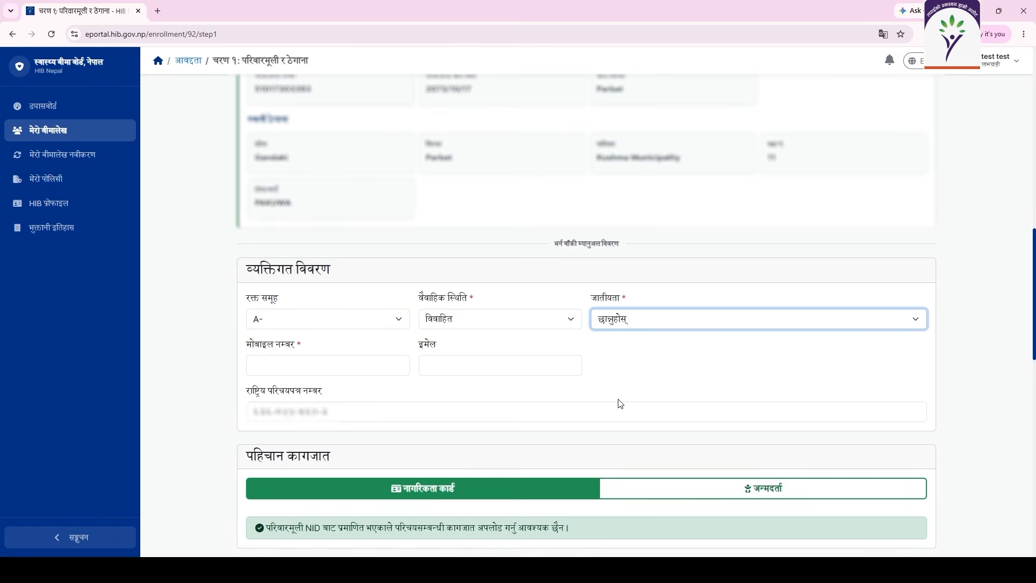
click(614, 444)
Fill in the head's mobile number from the autofill suggestion.
click(338, 365)
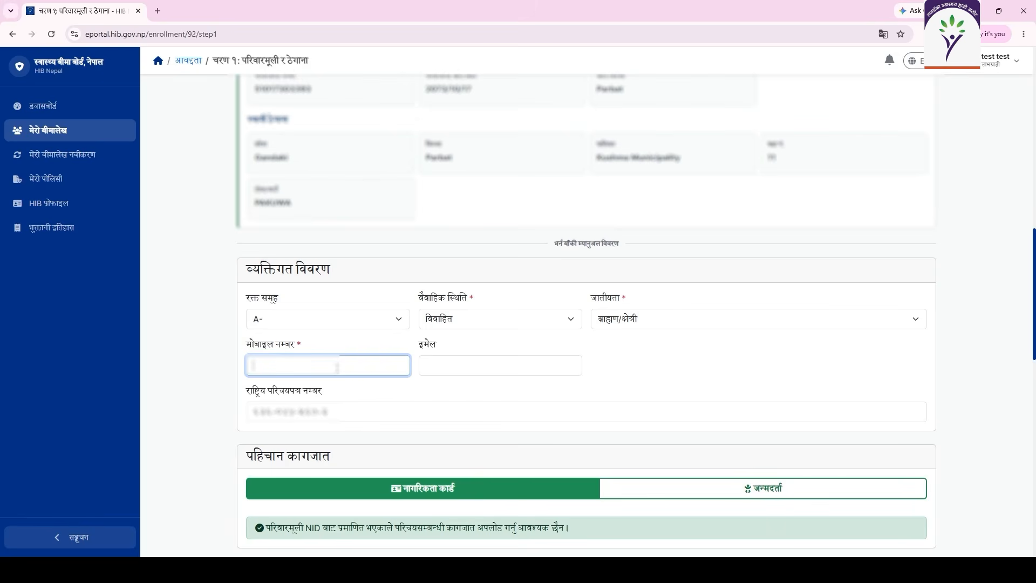
text(98)
click(329, 390)
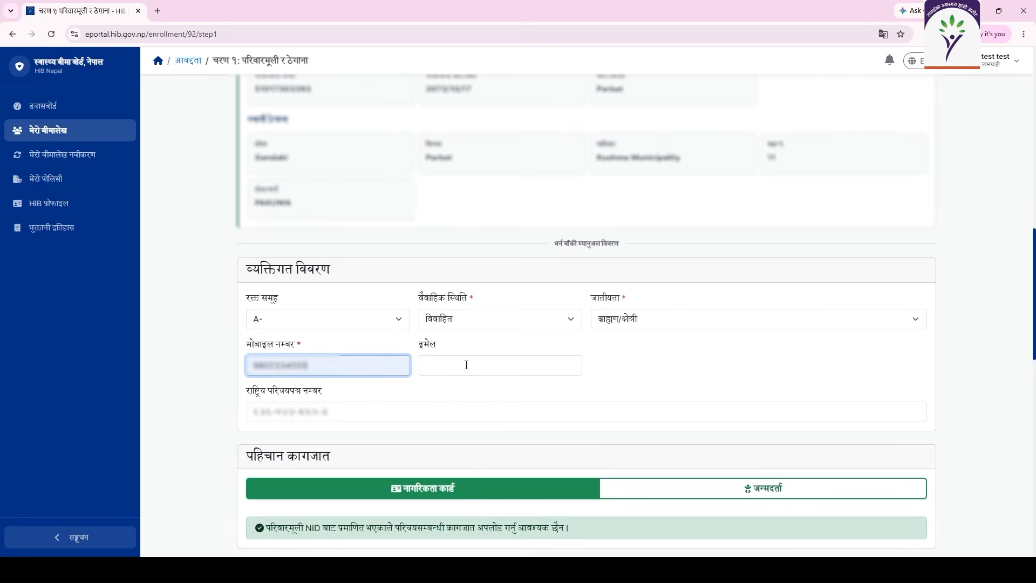
scroll(499, 405, down, 6)
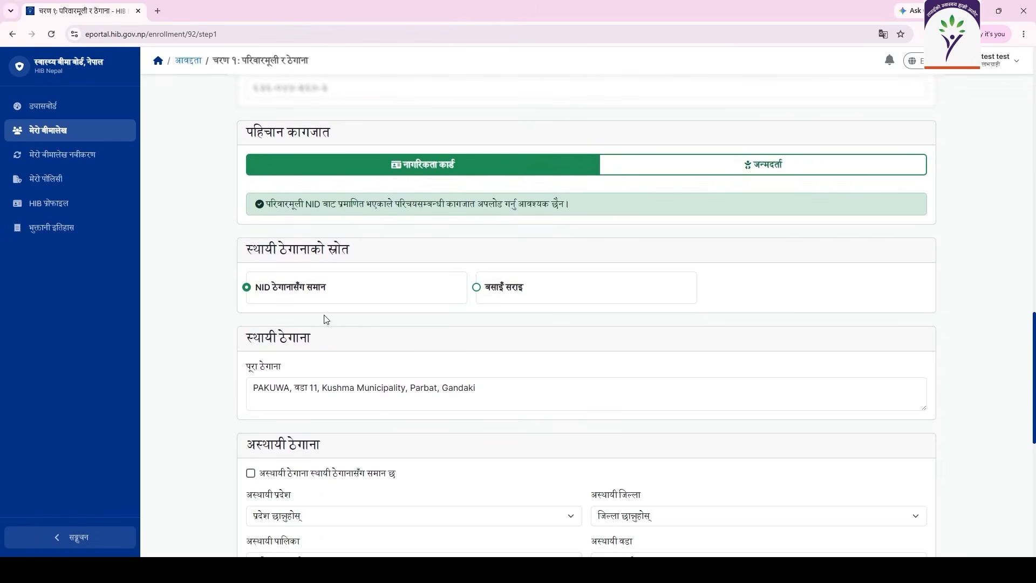
Use the NID ठेगानासँग समान address source and mark temporary address same as permanent.
click(477, 289)
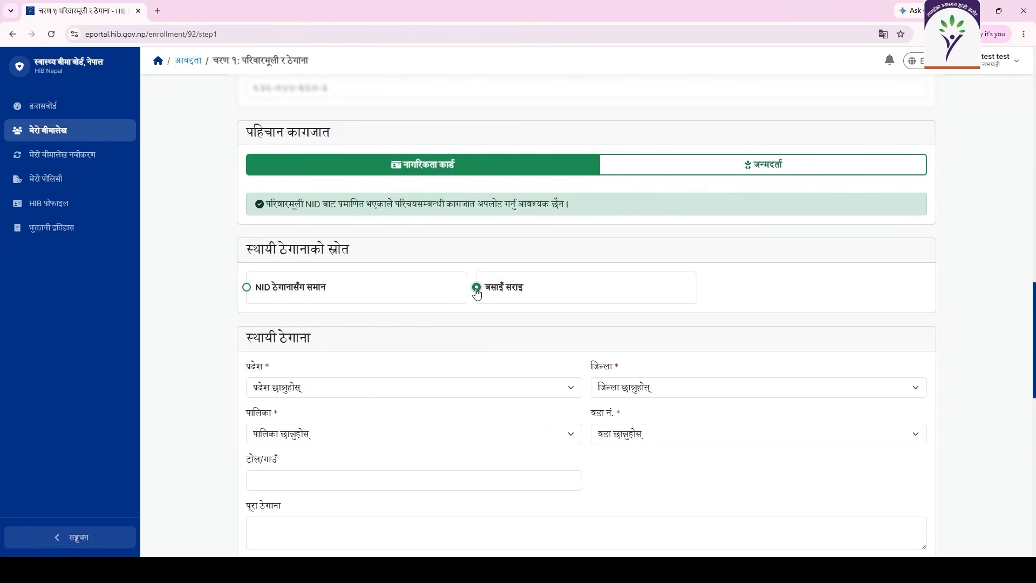
click(247, 287)
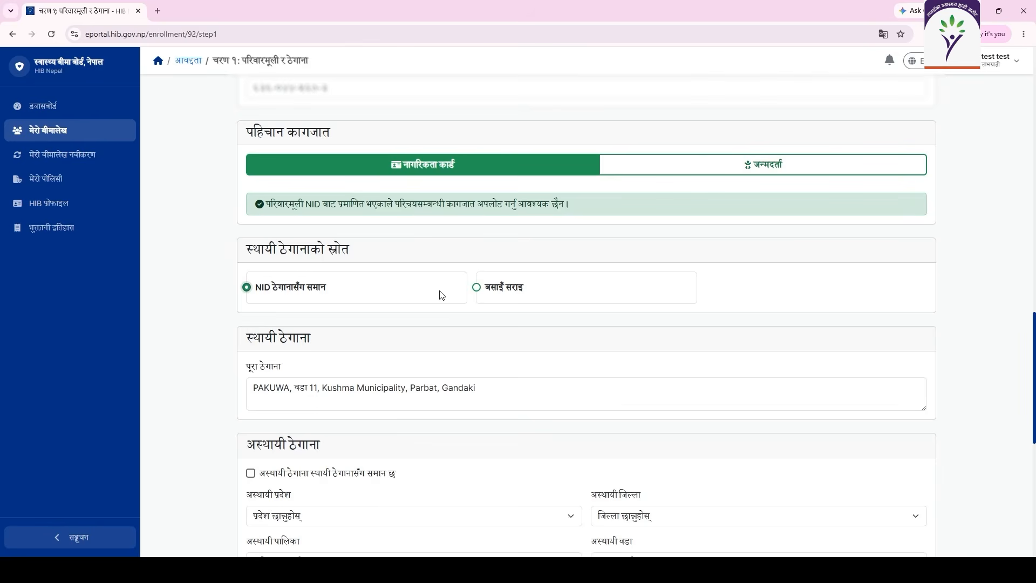
click(477, 287)
scroll(477, 321, down, 4)
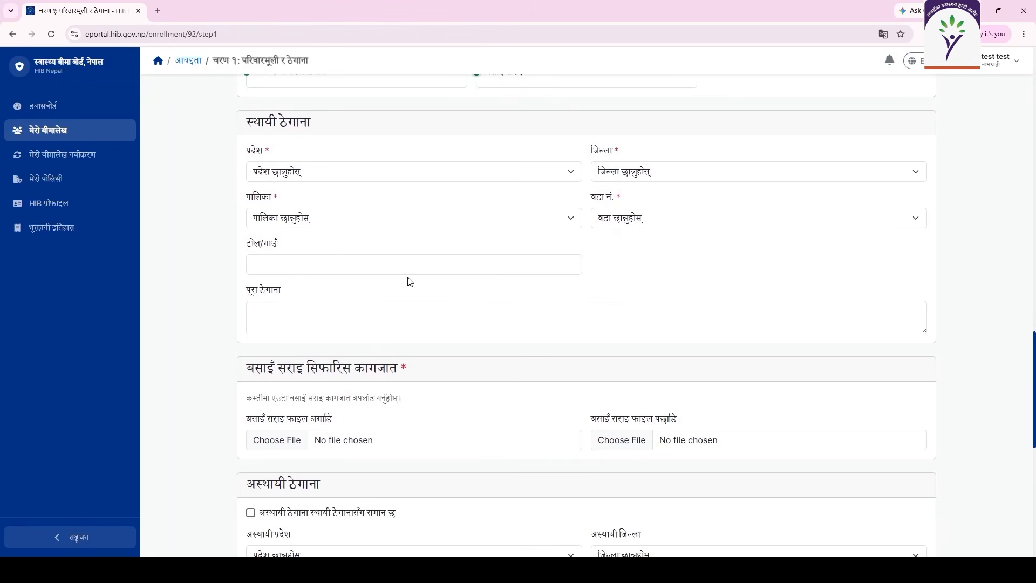
scroll(410, 280, up, 3)
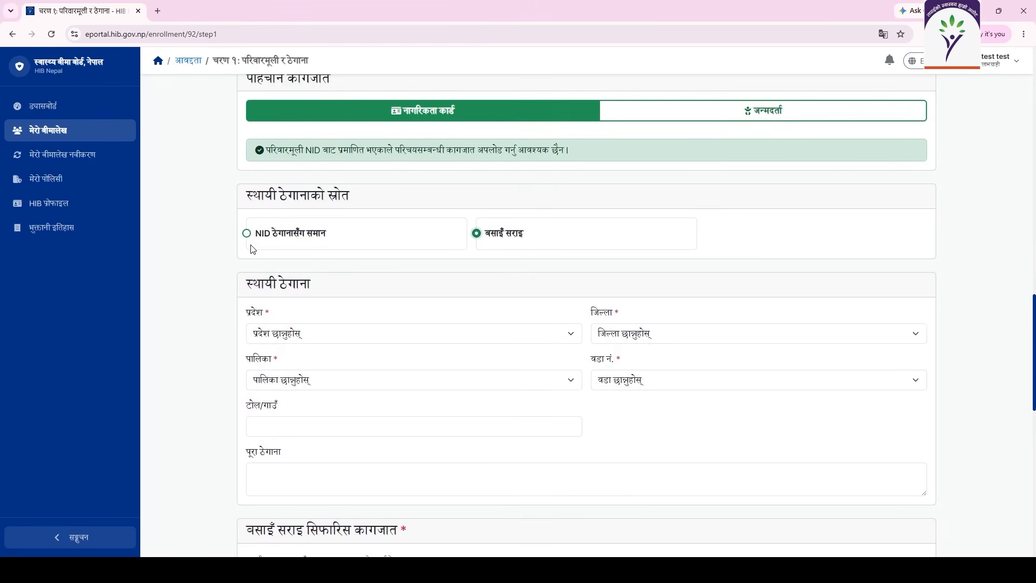
click(247, 238)
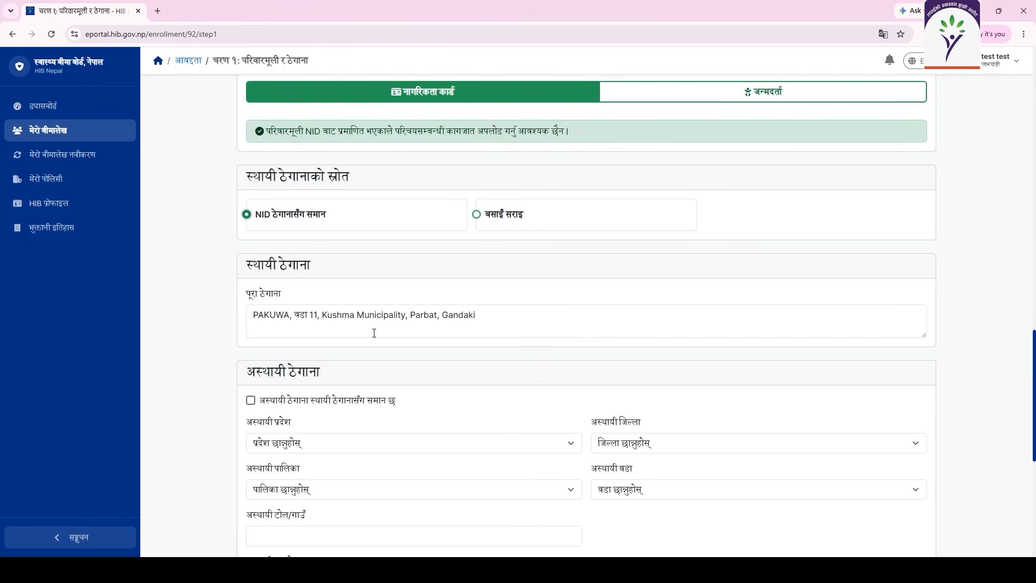
scroll(373, 332, down, 3)
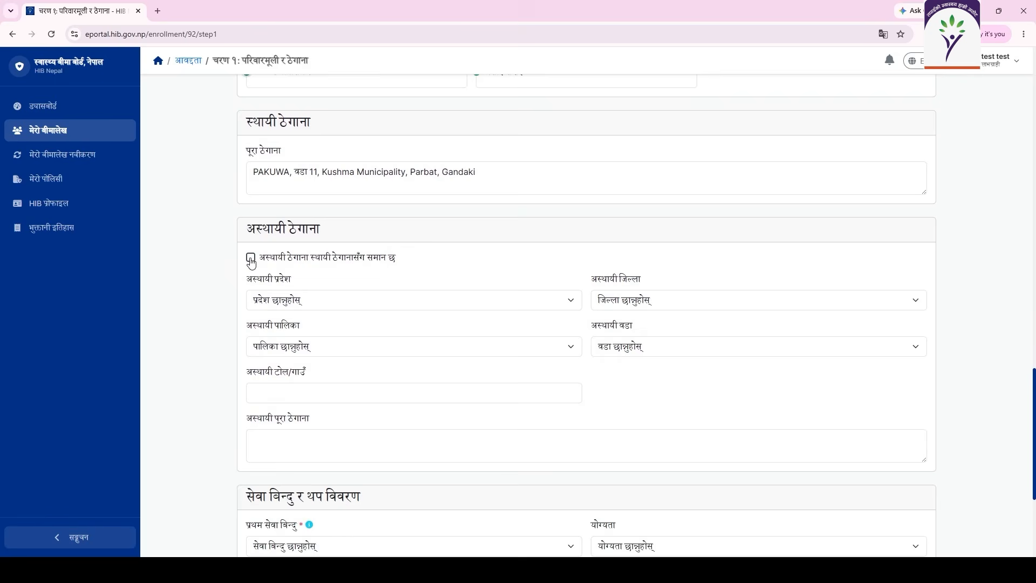
click(251, 259)
Re-tick the temporary-same-as-permanent box and view the first service point explanation.
click(251, 259)
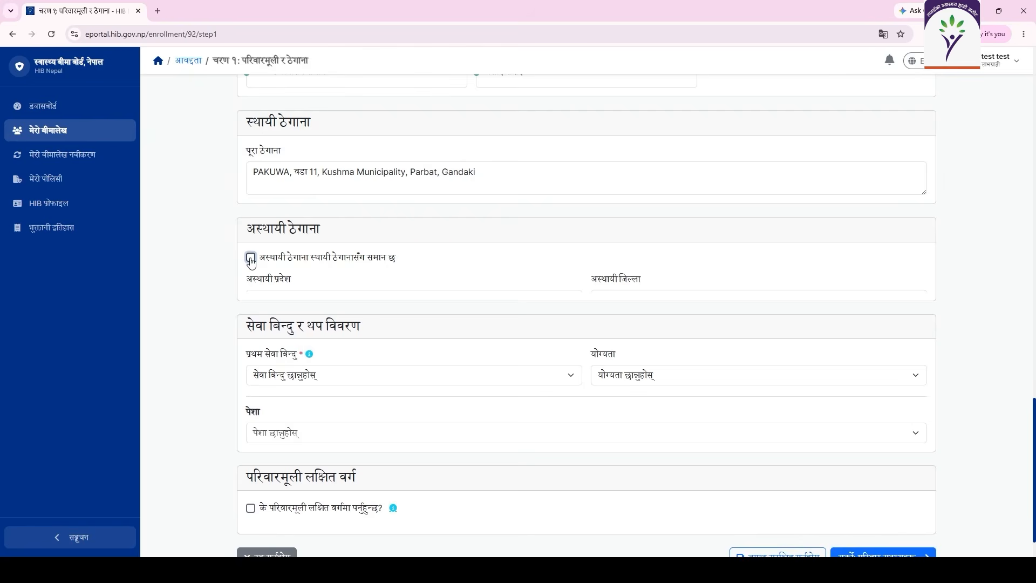
click(251, 258)
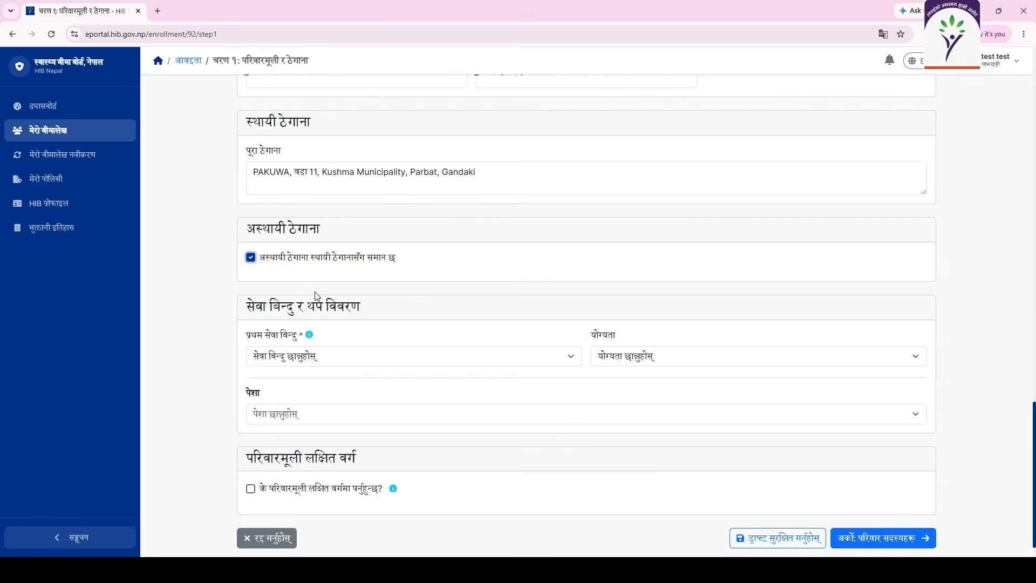
scroll(410, 345, down, 1)
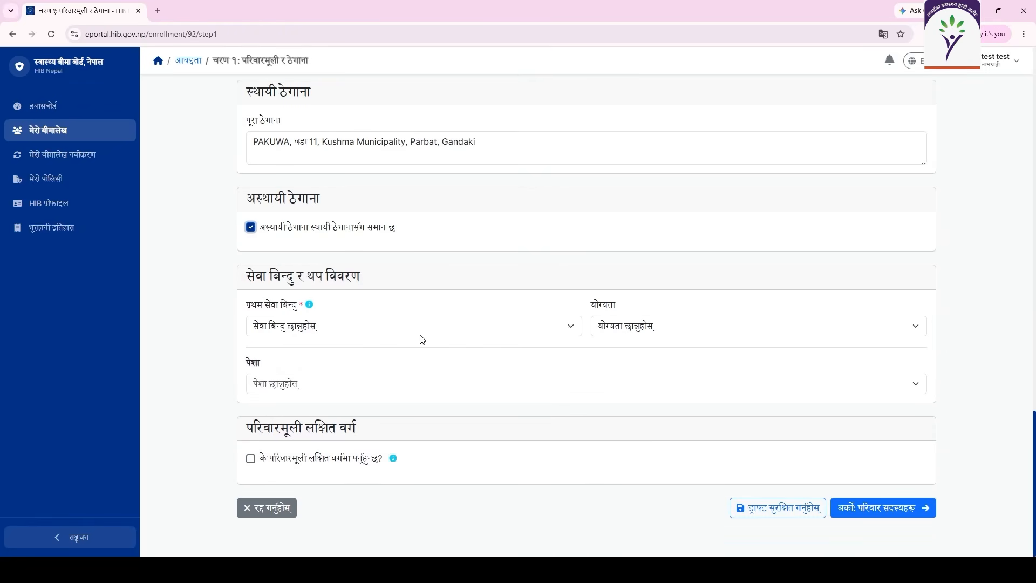
click(309, 305)
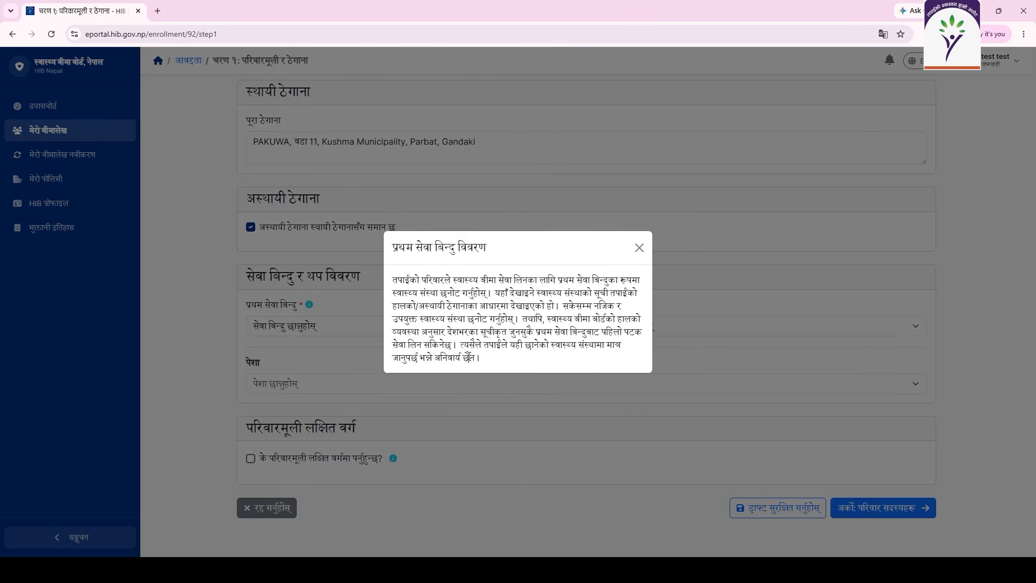
click(640, 248)
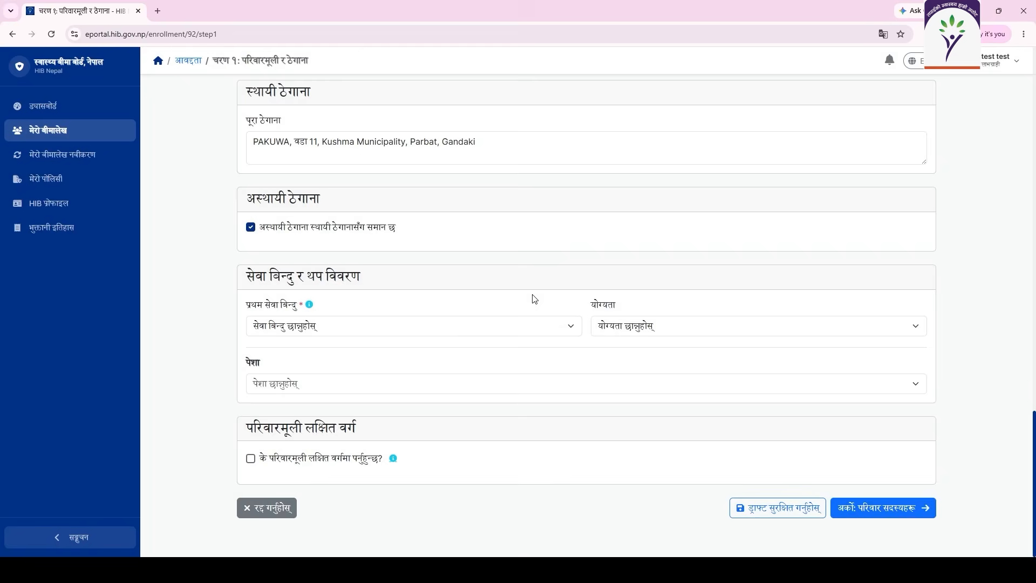
Choose LUNKHU DEURALI PHC as first service point and आधारभूत तह (कक्षा १-८) qualification.
click(420, 330)
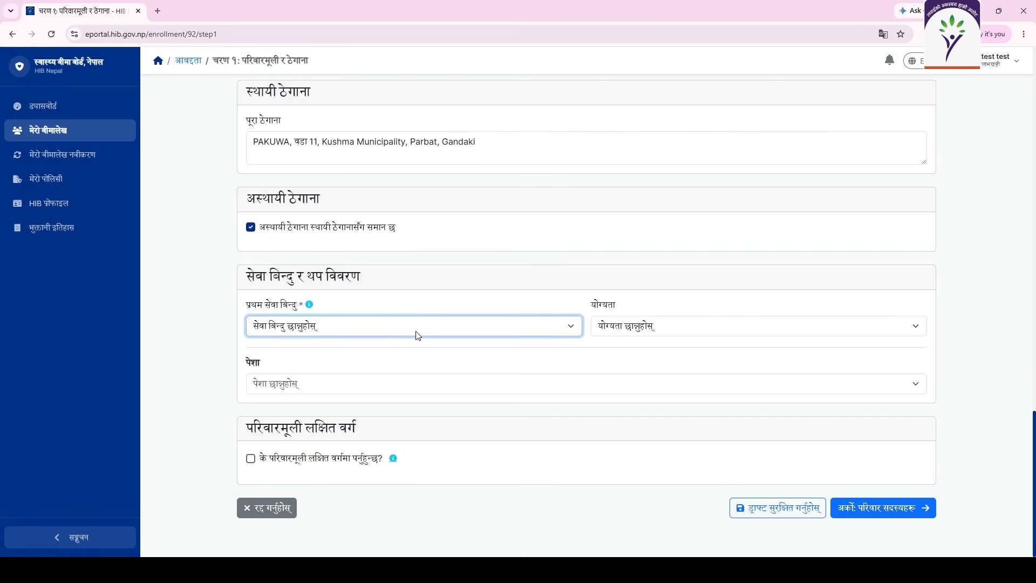
click(406, 386)
click(605, 331)
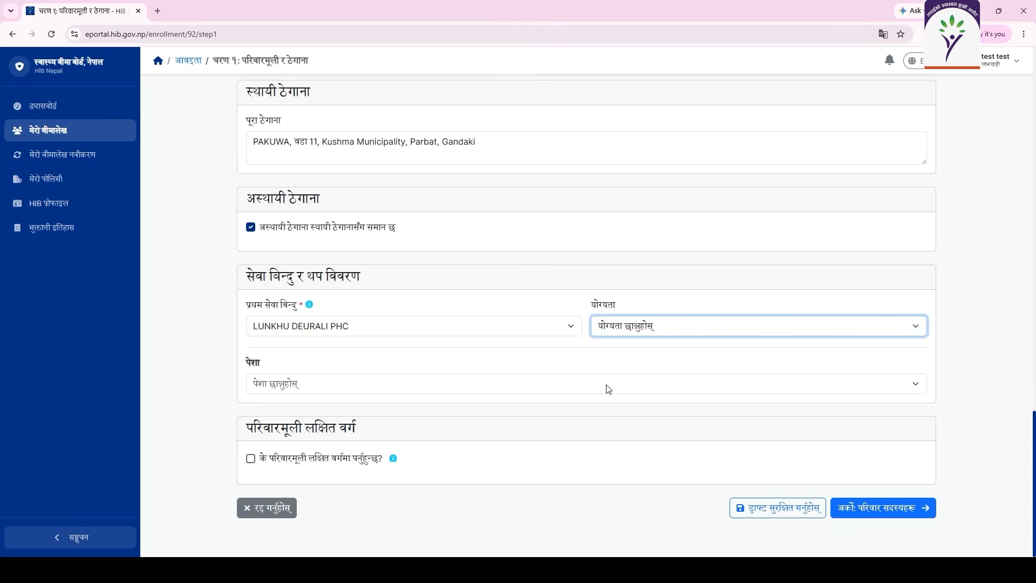
click(607, 381)
Change the occupation from प्रदेश निजामती सेवा to आश्रित.
click(493, 386)
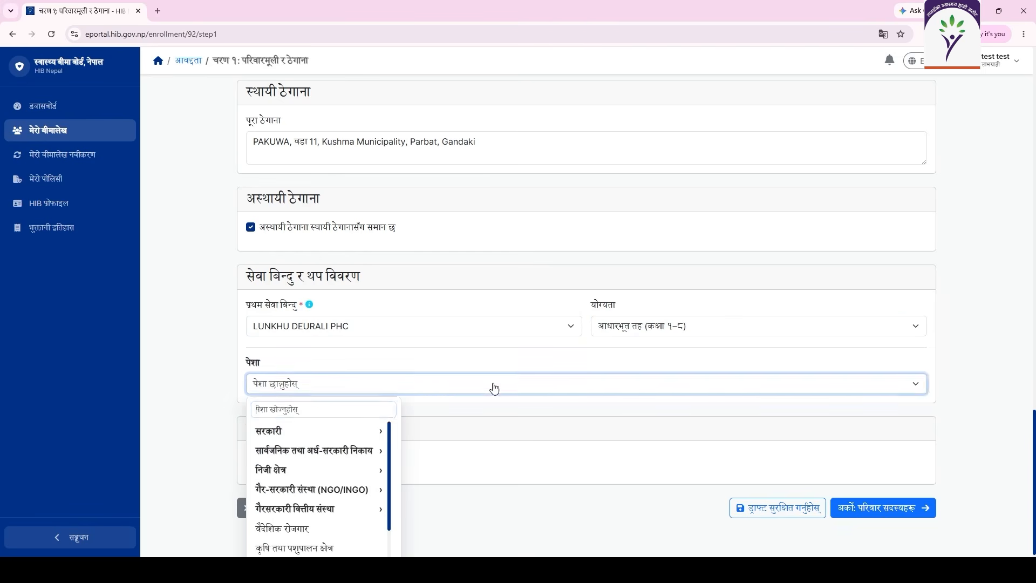
mouse_move(335, 433)
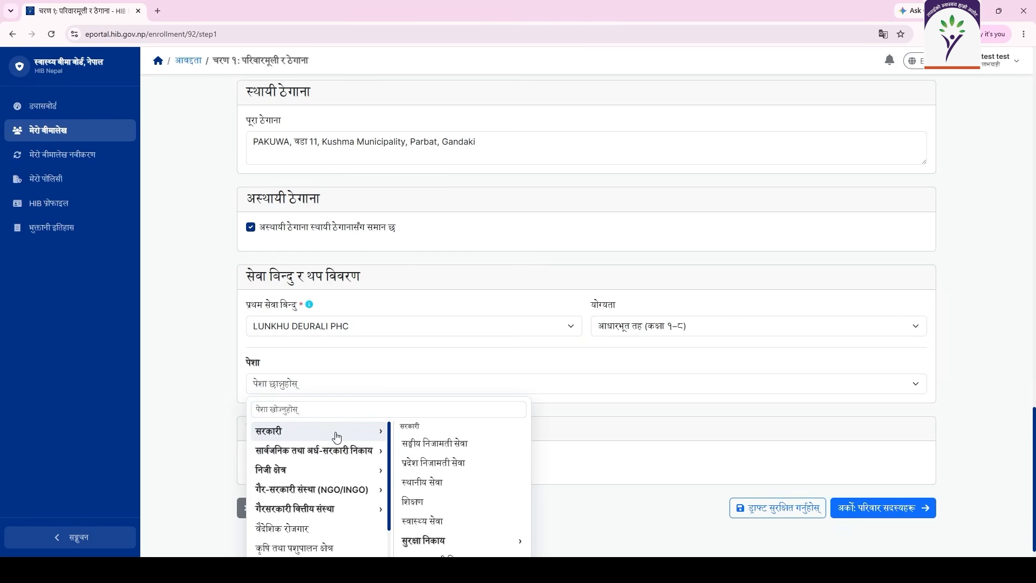
click(429, 462)
click(291, 390)
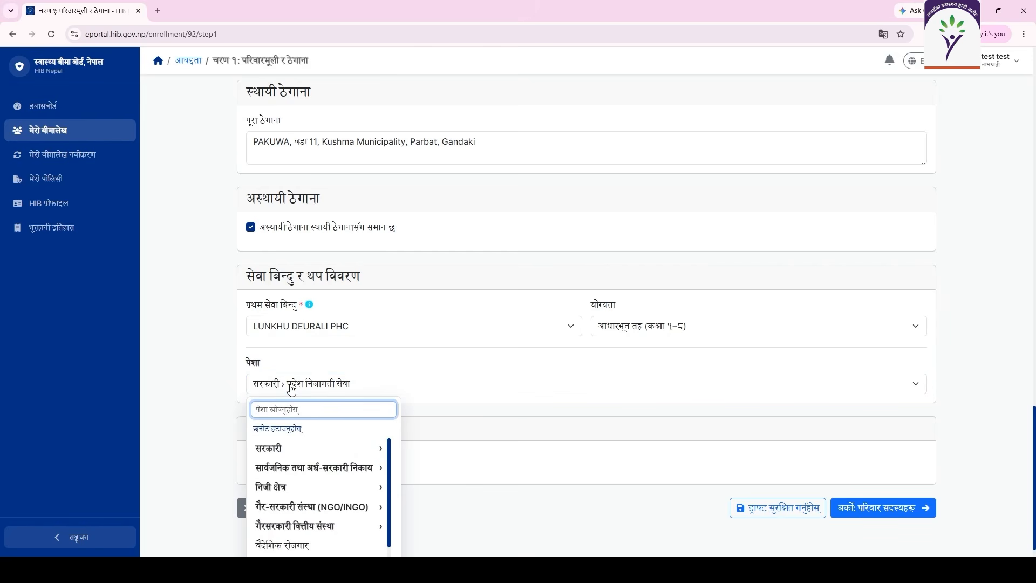
scroll(292, 432, down, 1)
scroll(291, 436, up, 1)
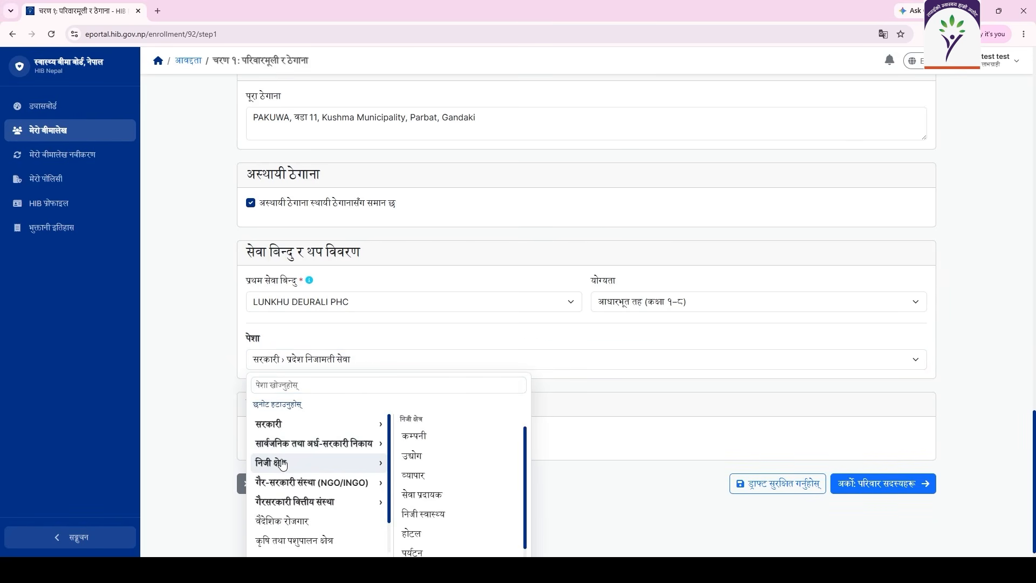
scroll(289, 487, down, 1)
scroll(288, 487, up, 1)
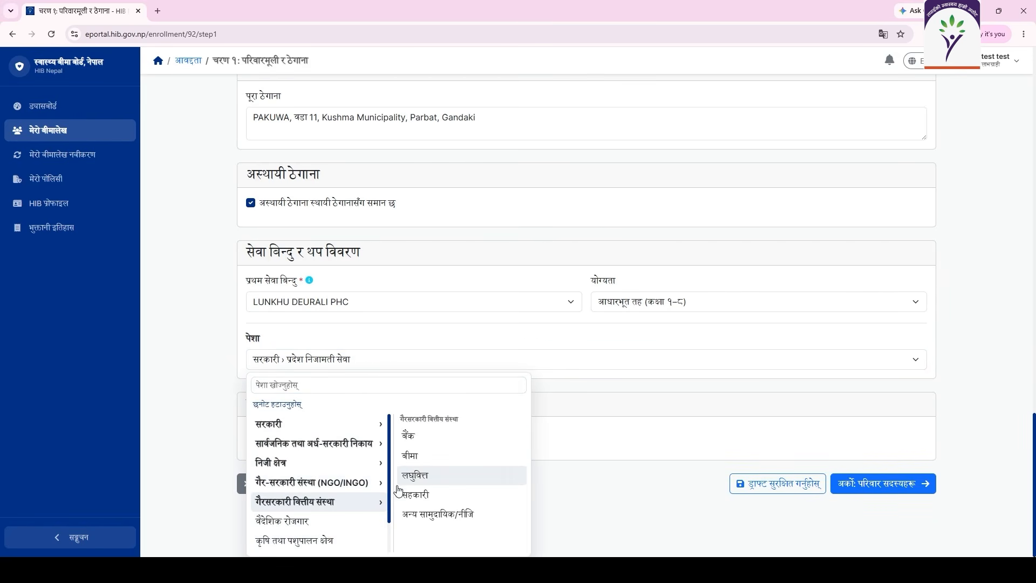
scroll(372, 531, down, 1)
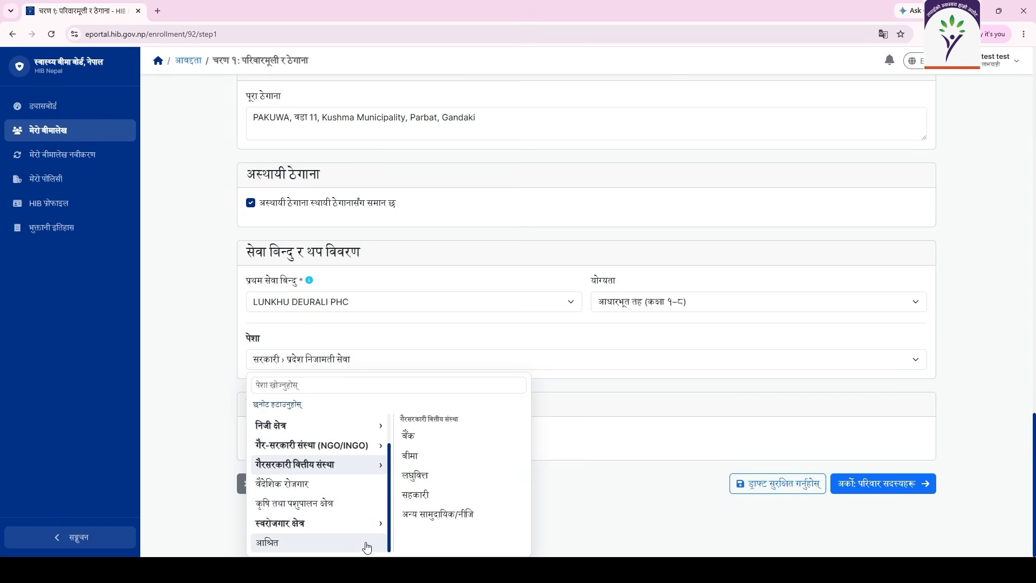
click(355, 543)
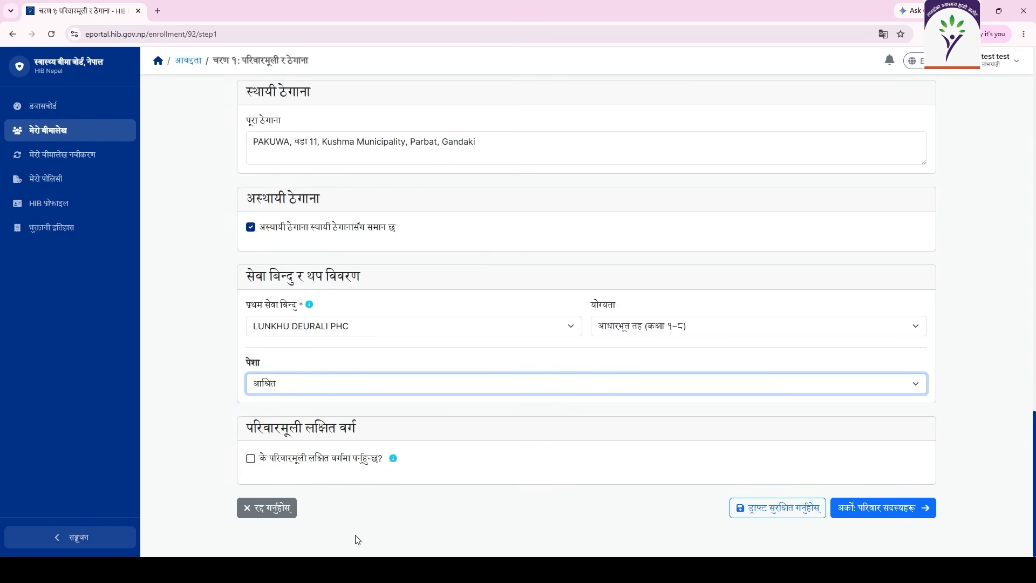
click(377, 386)
Close the occupation list and read, then dismiss, the target group explanation.
click(247, 388)
click(394, 459)
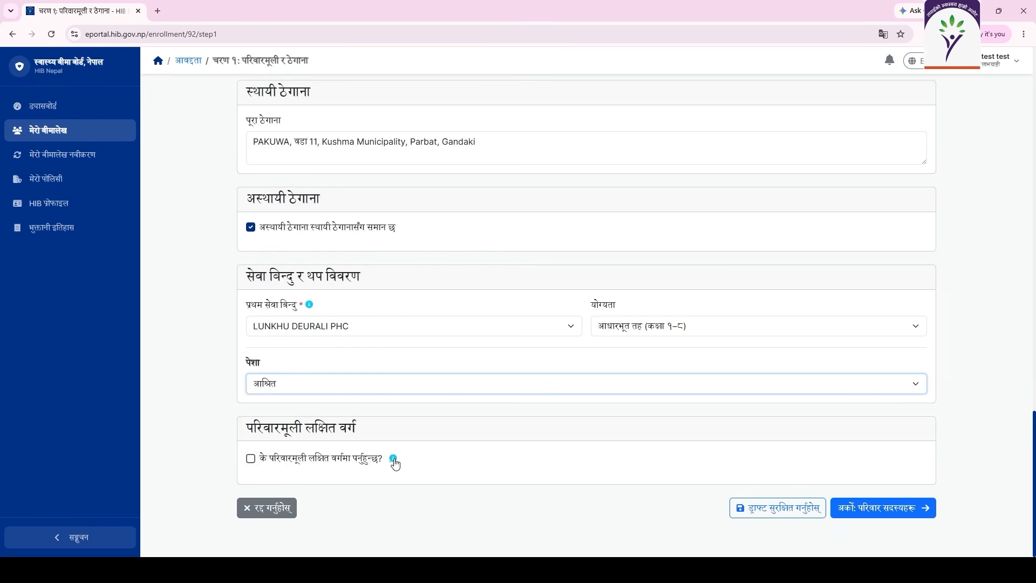
click(394, 459)
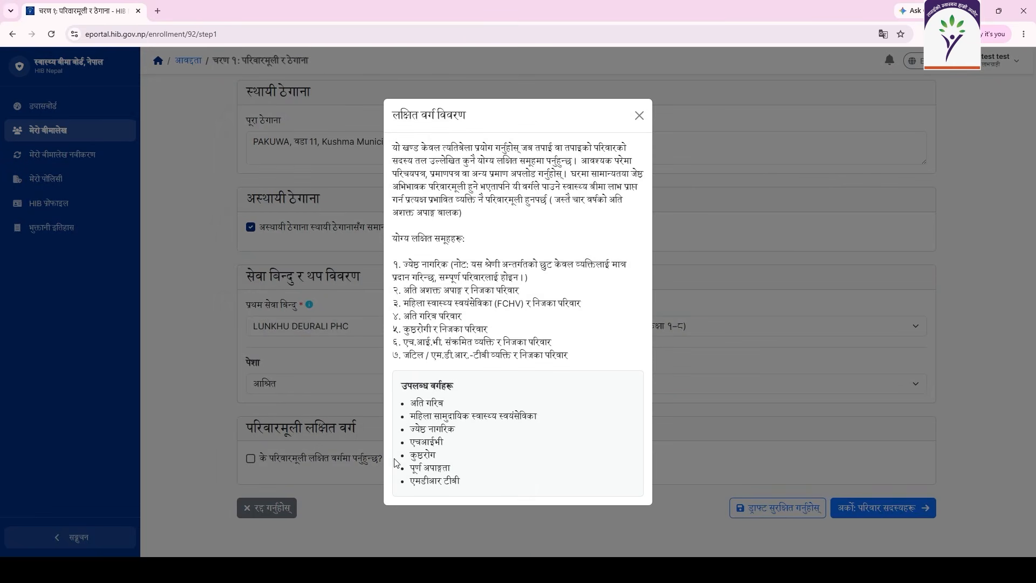
click(640, 116)
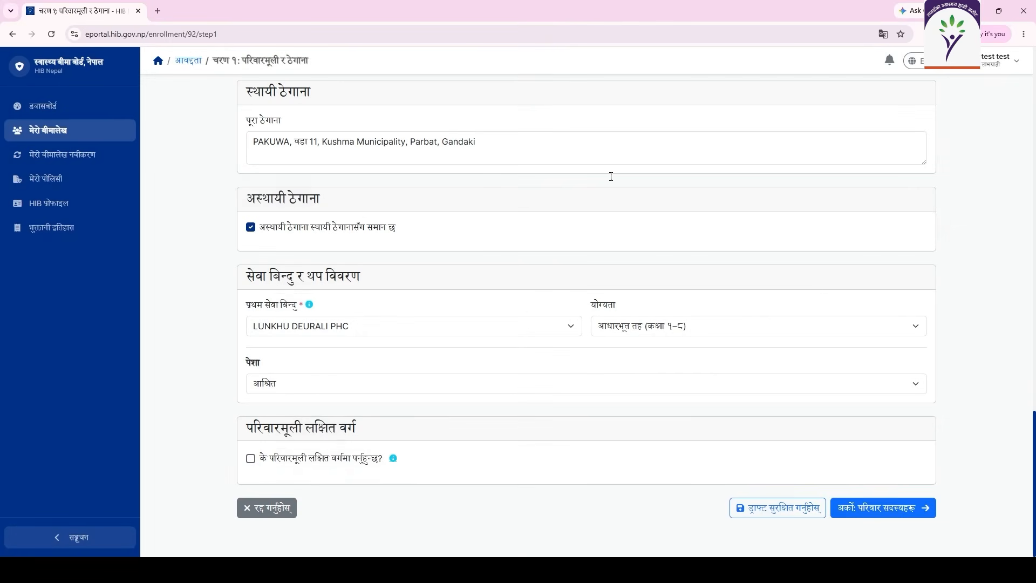
Leave the target group checkbox unticked and save step 1 to reach family members.
click(250, 459)
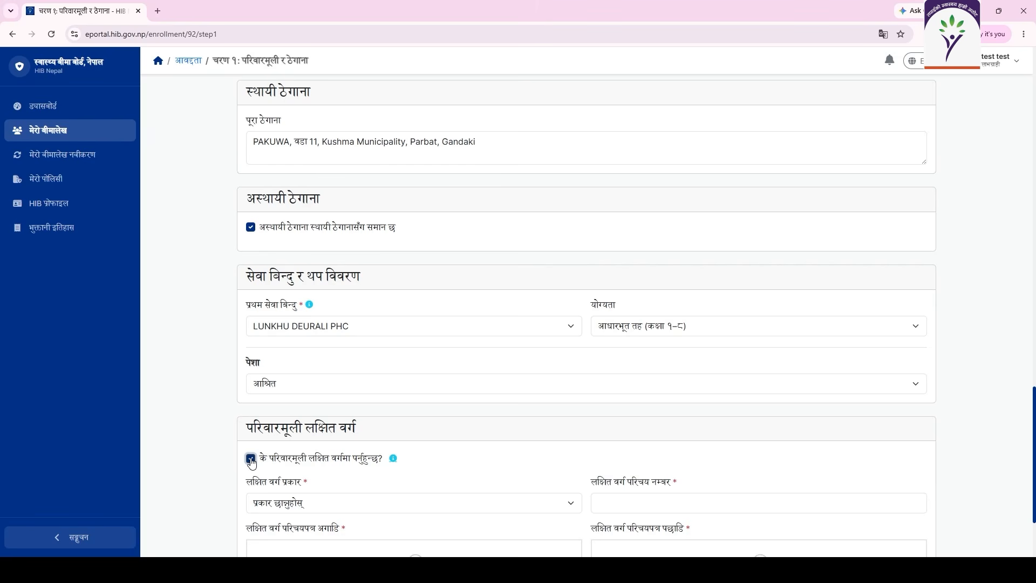
click(250, 459)
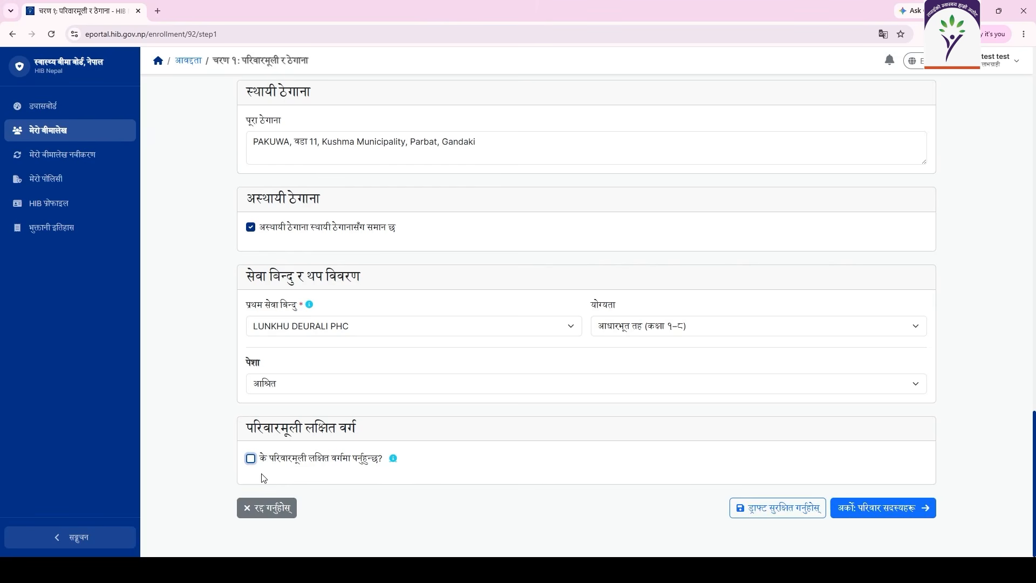
click(845, 515)
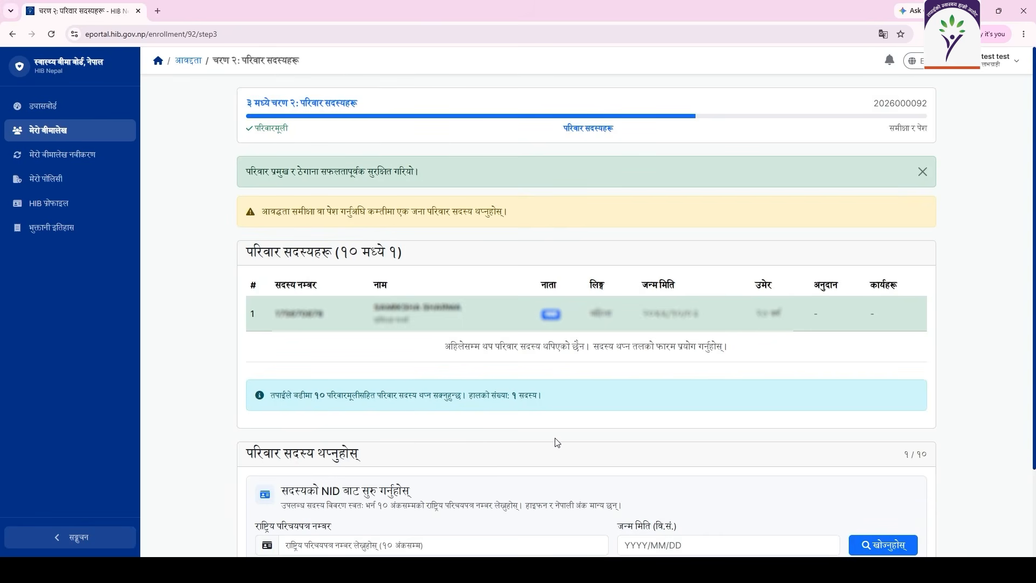
Look up the husband from his NID and set his relation to the head as पति.
scroll(557, 442, down, 3)
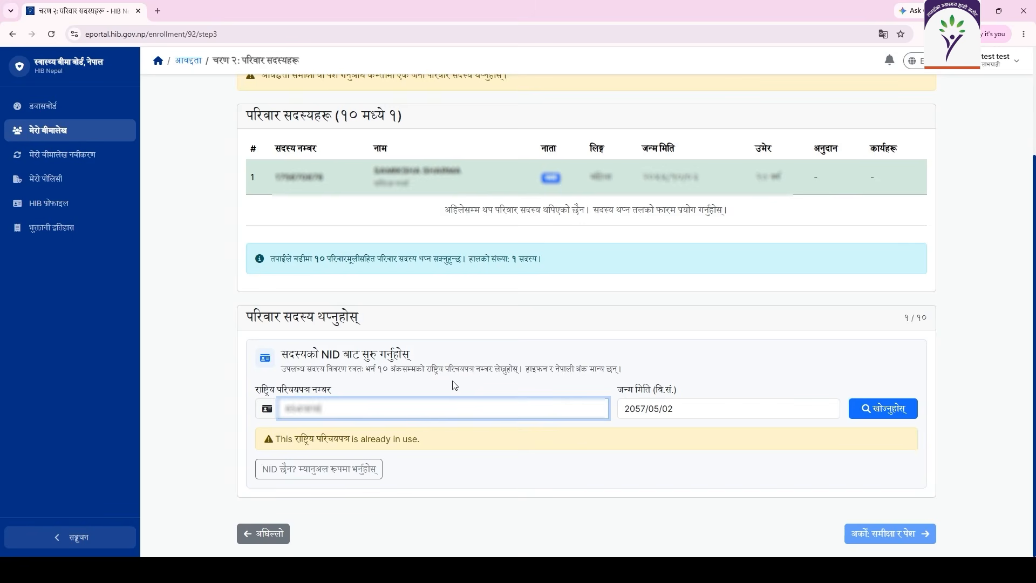
click(642, 408)
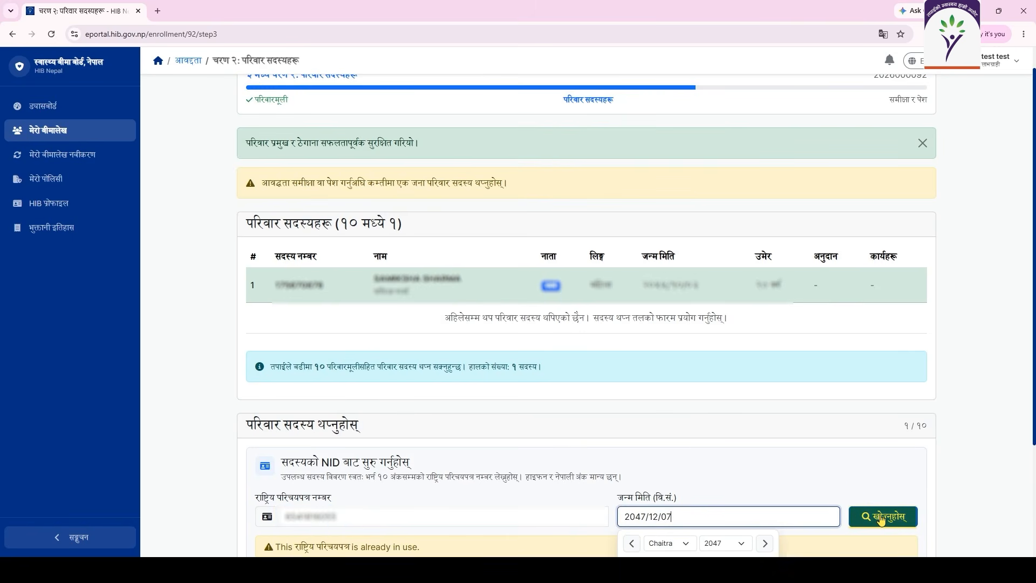
click(882, 513)
scroll(635, 459, down, 6)
click(354, 283)
click(280, 230)
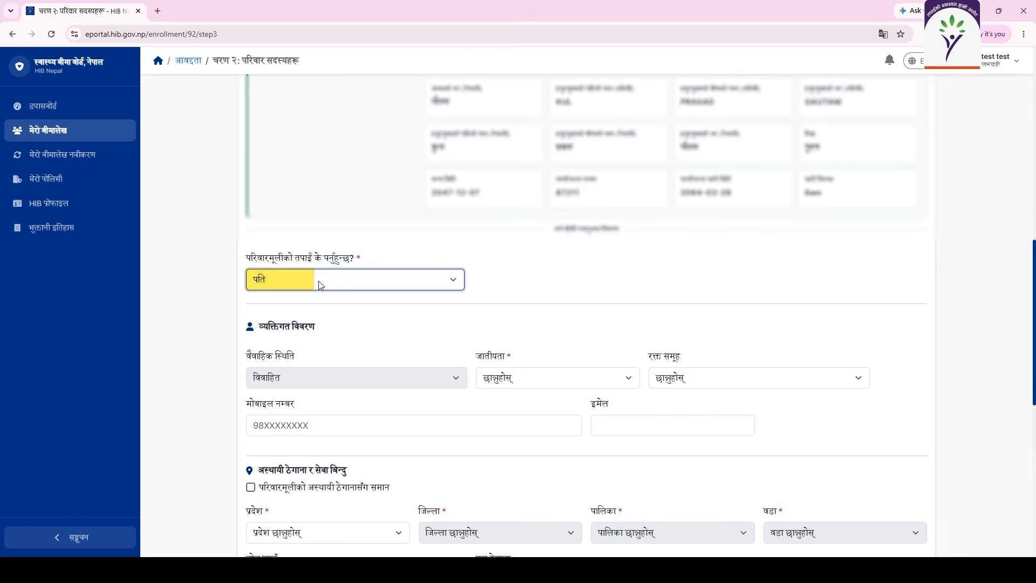
Set the husband's ethnicity to मधेसी and blood group to B+.
scroll(318, 282, up, 5)
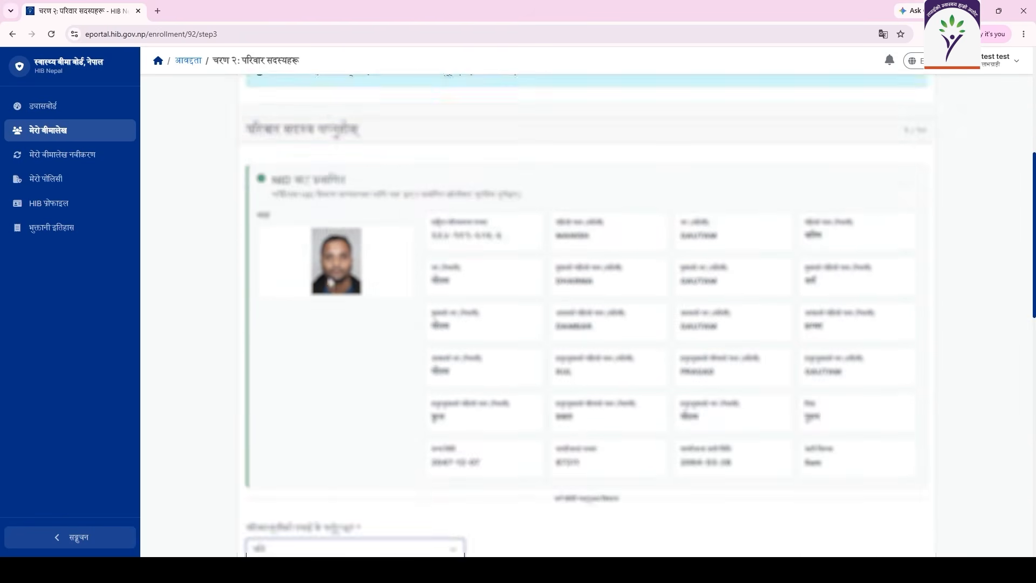
scroll(324, 282, down, 5)
click(501, 380)
click(507, 439)
click(688, 379)
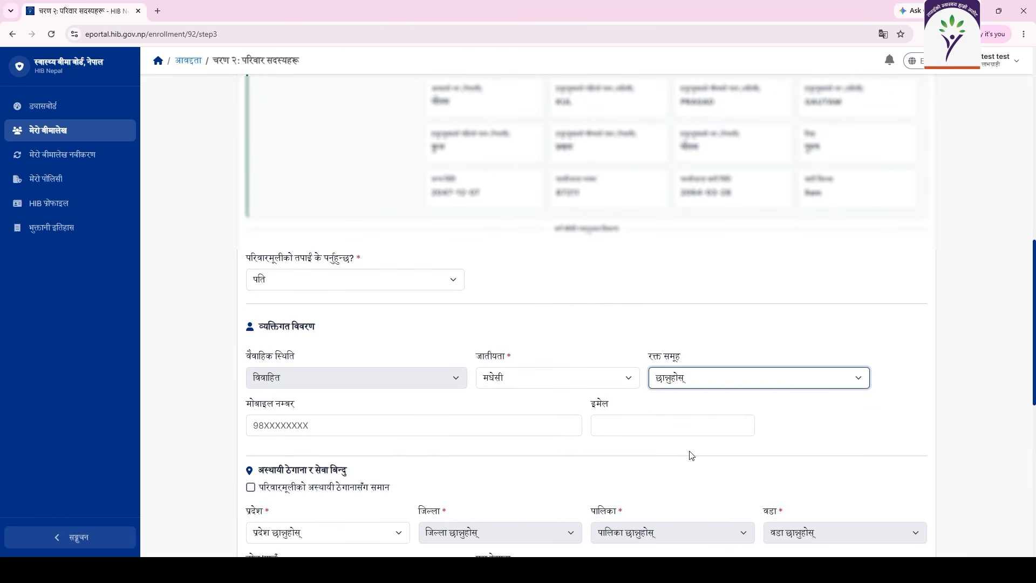
click(690, 453)
scroll(438, 431, down, 2)
click(496, 310)
Enter his mobile number and email address, and reuse the head's temporary address.
click(365, 342)
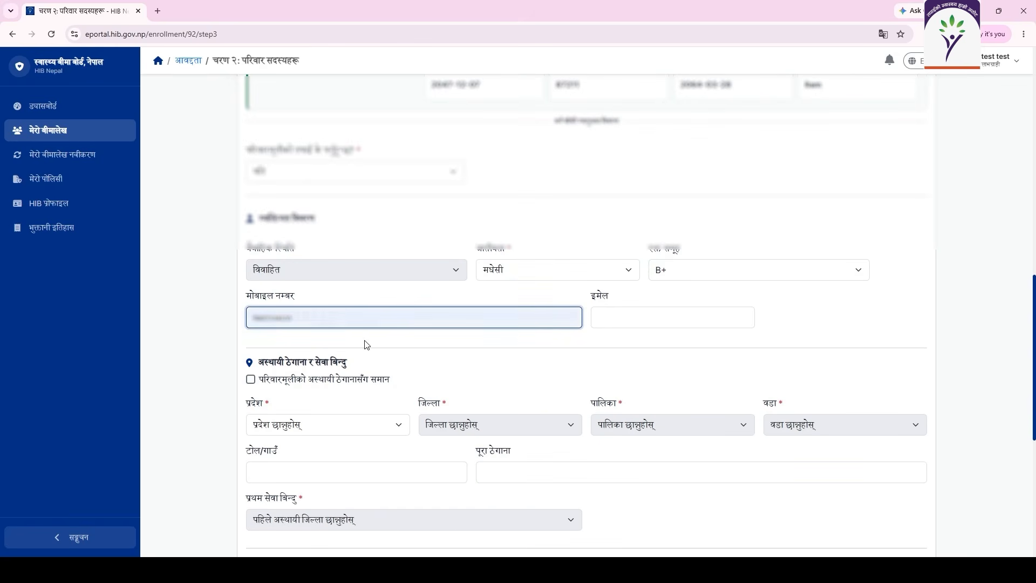
click(604, 319)
text(test@gmail.com)
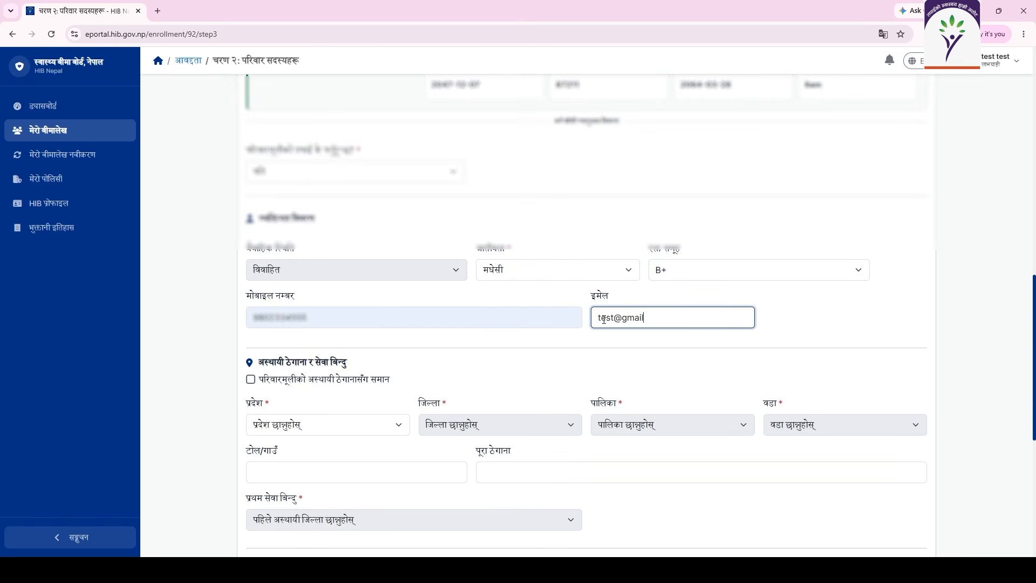
click(250, 379)
scroll(330, 465, down, 4)
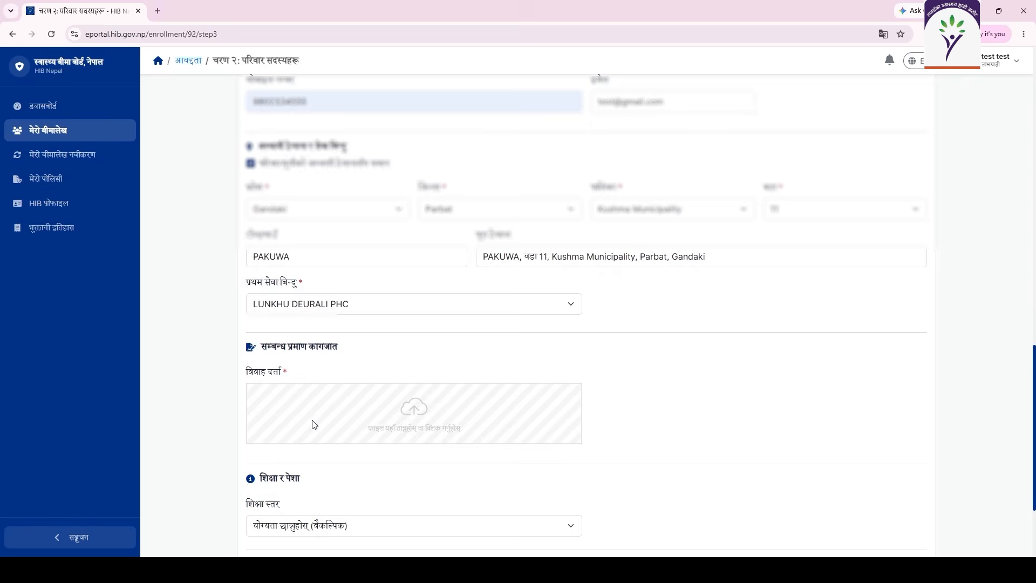
Upload the marriage certificate image for the husband.
click(313, 423)
double_click(416, 305)
scroll(416, 324, down, 3)
Choose the husband's education level and occupation, then add him as a family member.
click(414, 377)
click(407, 364)
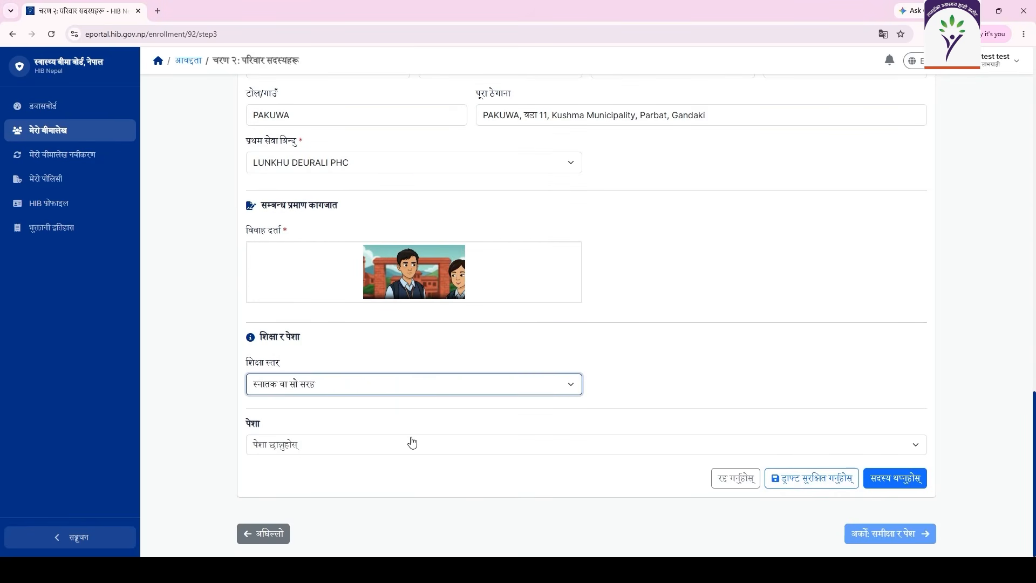
click(408, 438)
scroll(369, 501, down, 2)
mouse_move(337, 462)
click(414, 474)
click(881, 476)
Look up the next member by NID number with birth date 2050/08/08.
scroll(883, 478, down, 2)
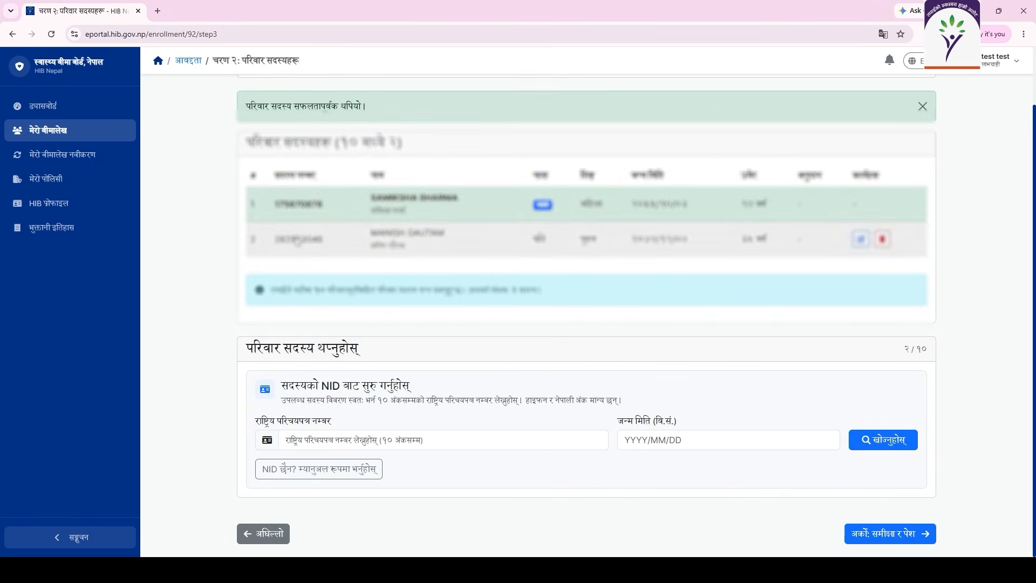
click(329, 440)
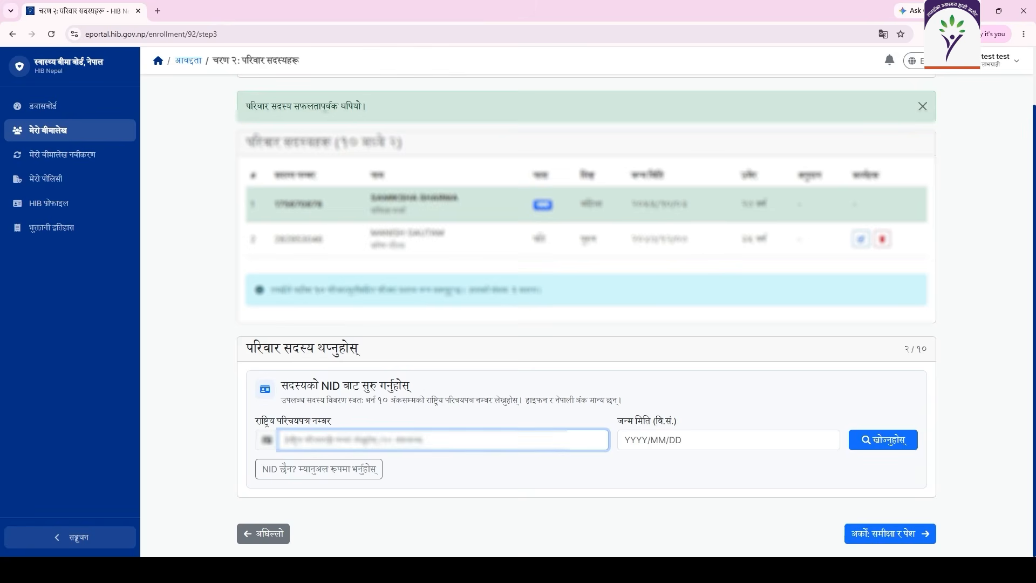
click(692, 436)
text(2050/08/08)
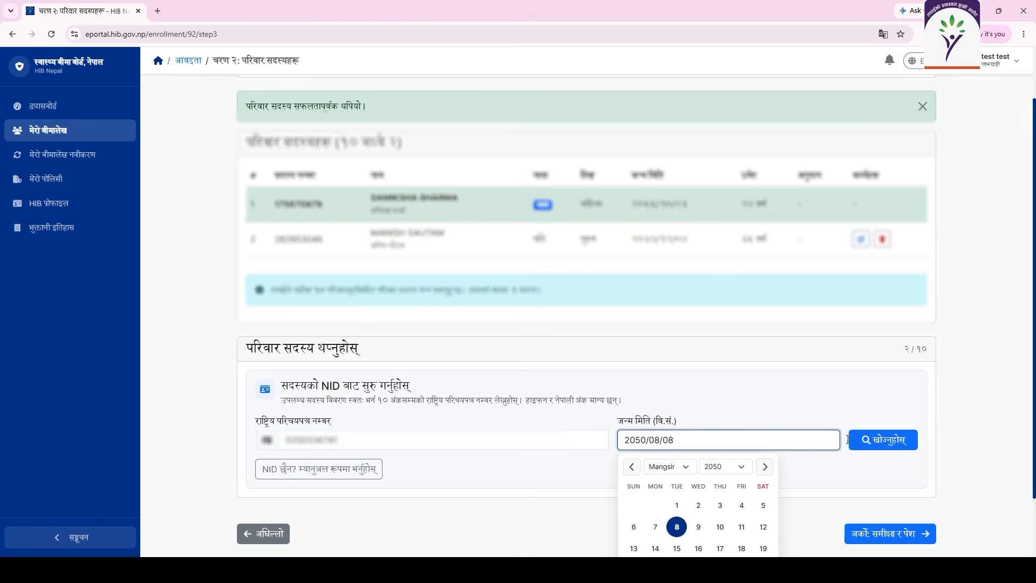
click(883, 440)
scroll(536, 423, down, 10)
Set relationship बाबु, married (विवाहित), ethnicity ब्राह्मण/क्षेत्री, blood group AB+, and the head's temporary address.
click(407, 237)
click(387, 303)
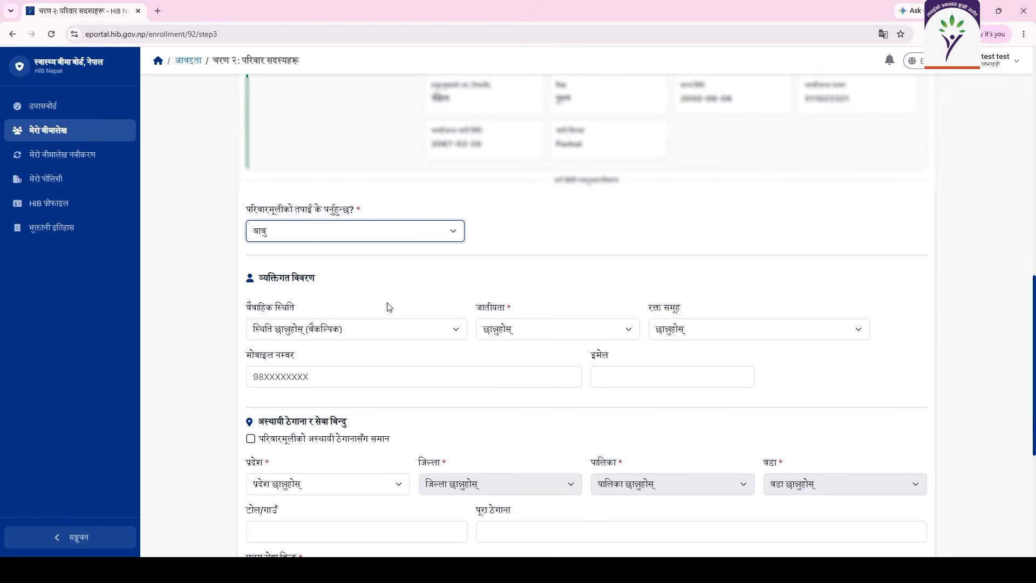
scroll(390, 303, down, 1)
click(400, 280)
click(320, 317)
click(518, 277)
click(507, 349)
click(700, 278)
click(700, 370)
click(250, 384)
Set education to स्नातक वा सो सरह and occupation to नेपाल राष्ट्र बैंक, then proceed to review.
scroll(365, 377, down, 5)
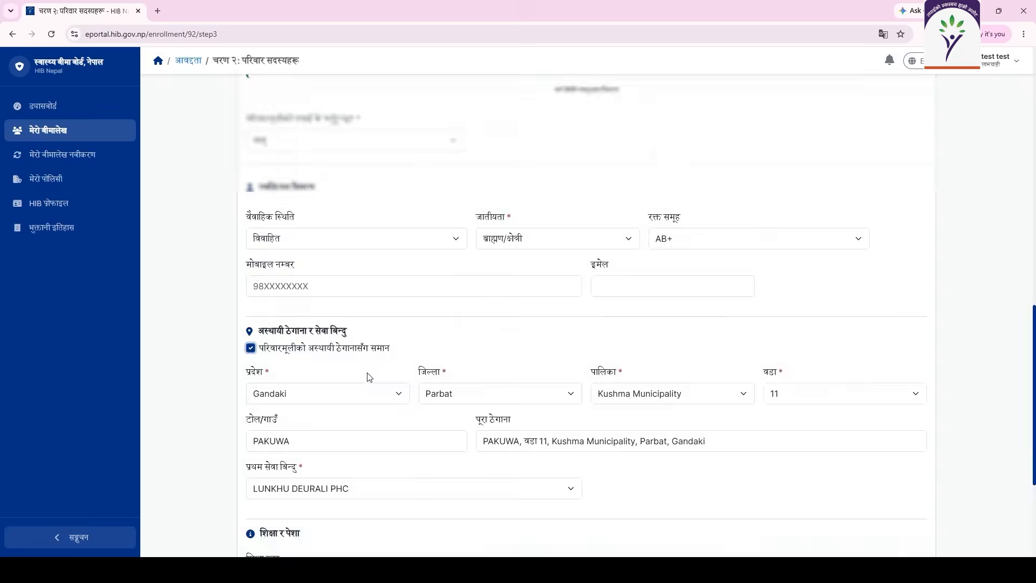
click(396, 385)
click(395, 356)
click(400, 444)
click(356, 516)
click(477, 507)
click(588, 506)
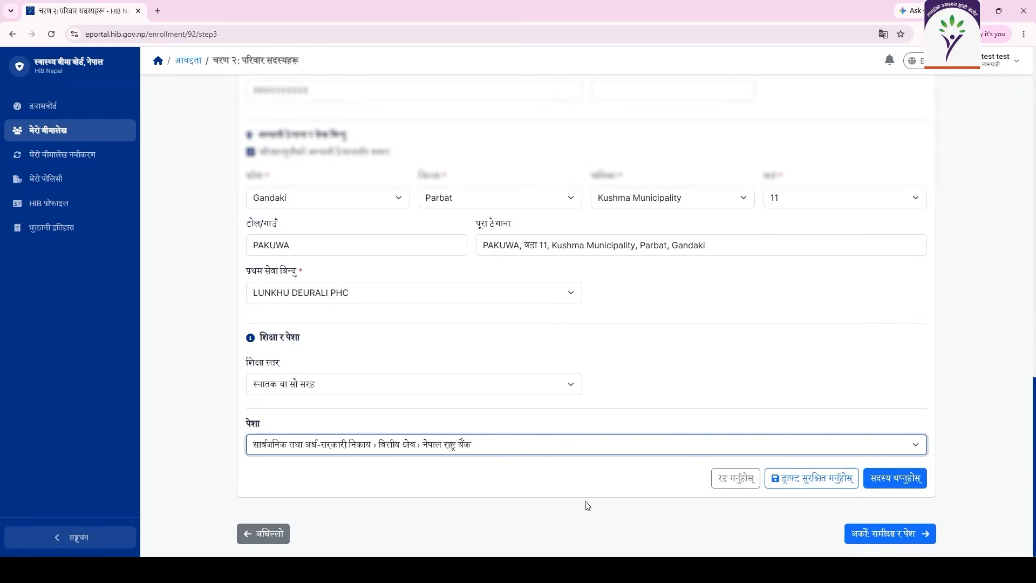
click(903, 541)
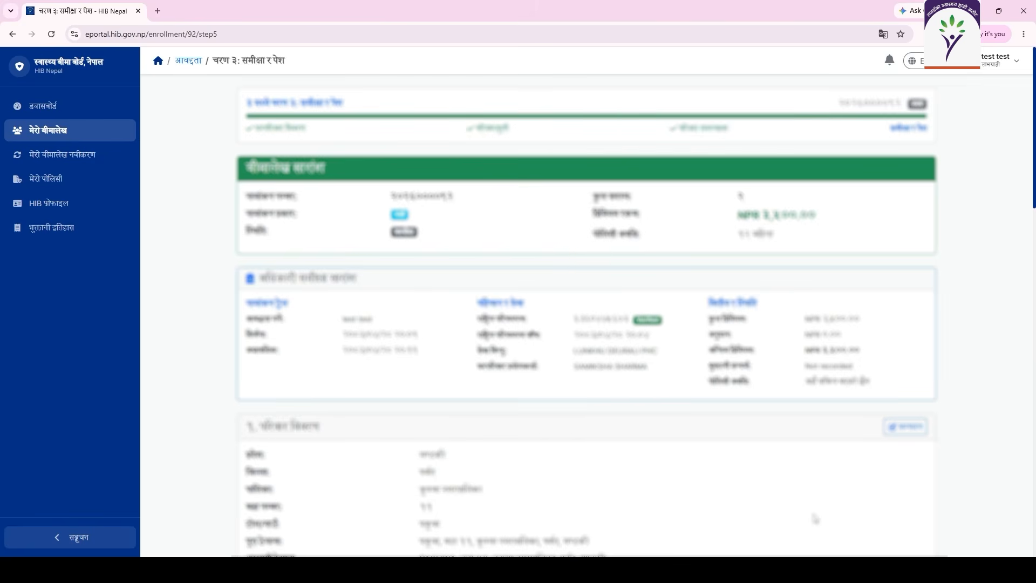
Scroll through the enrollment review page to check the entered details.
scroll(815, 518, down, 8)
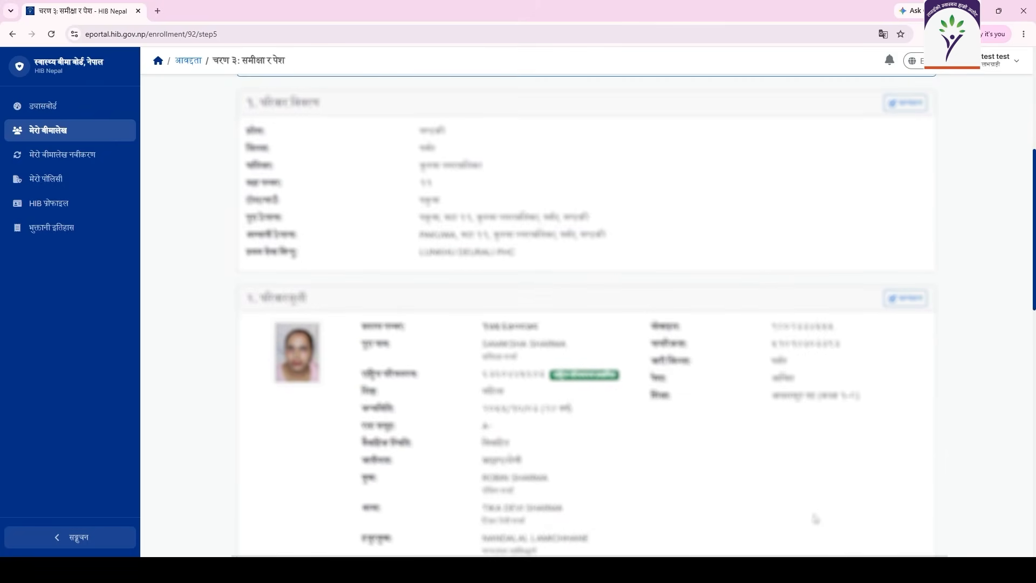
scroll(815, 518, up, 12)
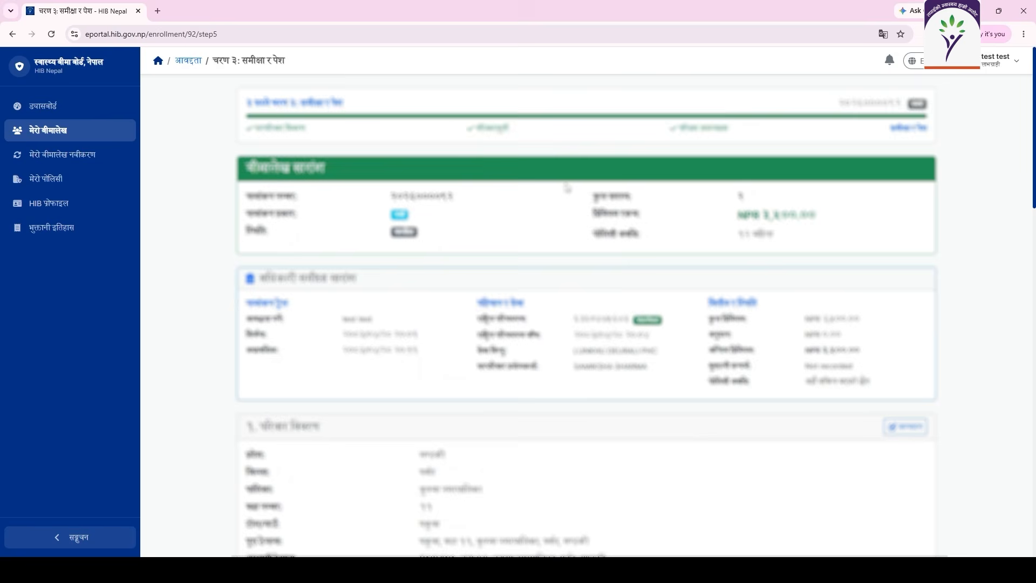
scroll(565, 192, down, 3)
scroll(565, 191, down, 10)
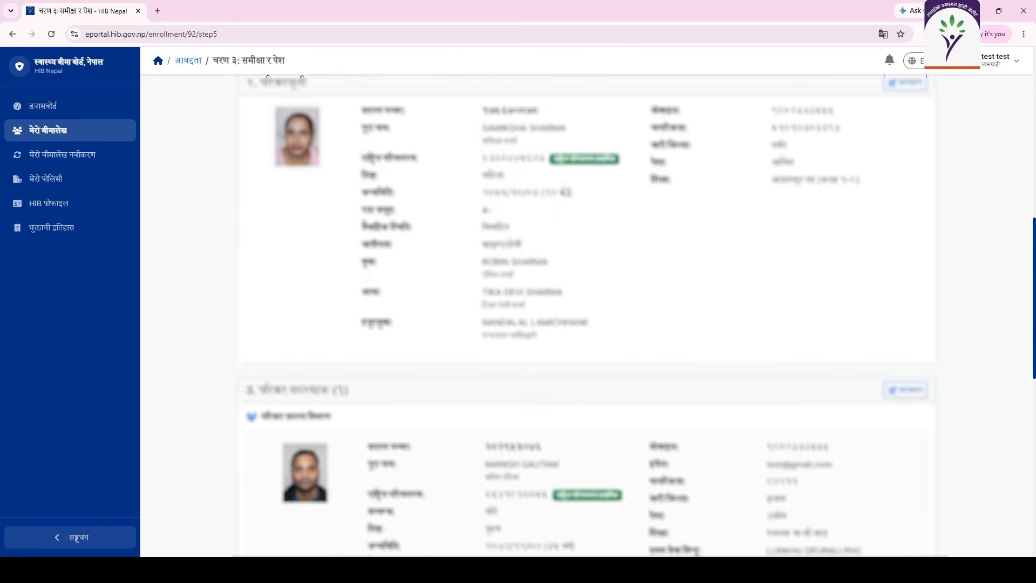
scroll(565, 192, down, 7)
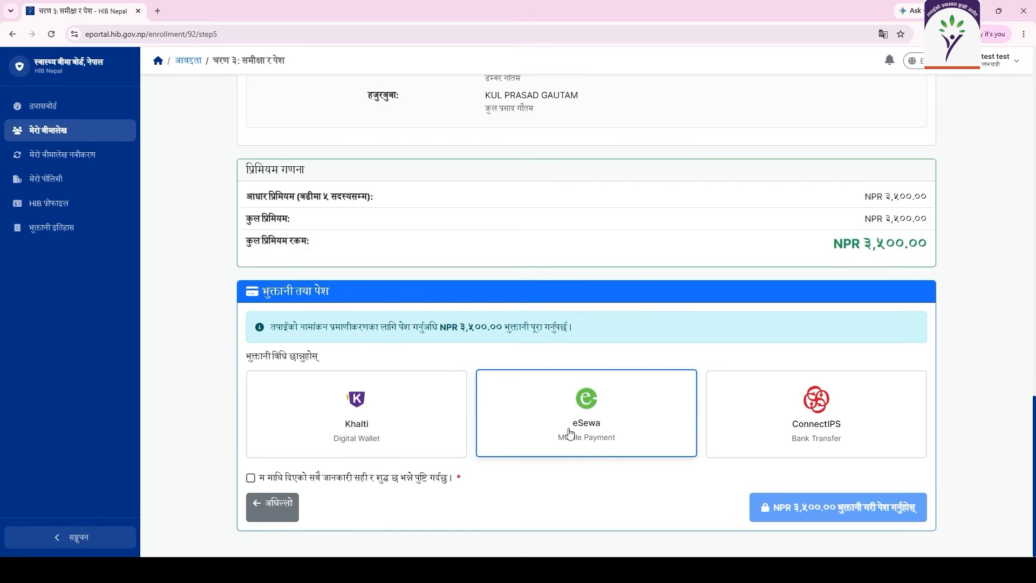
Choose Khalti, confirm the information is correct, and pay and submit the NPR 3,500.00 premium.
click(413, 439)
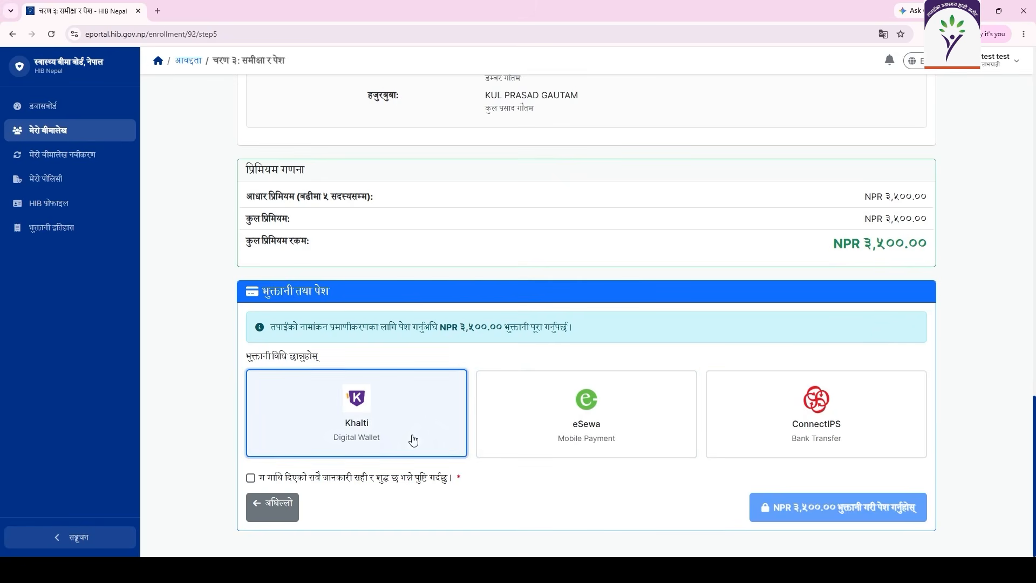
click(250, 478)
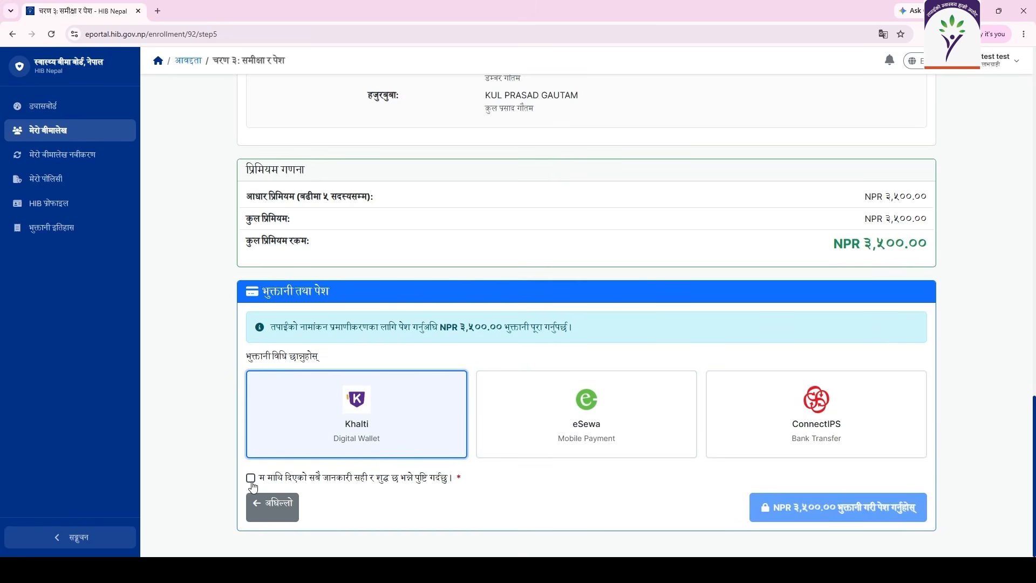
click(777, 512)
key(Return)
click(716, 163)
Log in to Khalti with the wallet mobile number and password, enter the verification code, and pay Rs 3500.00.
text(9800000001)
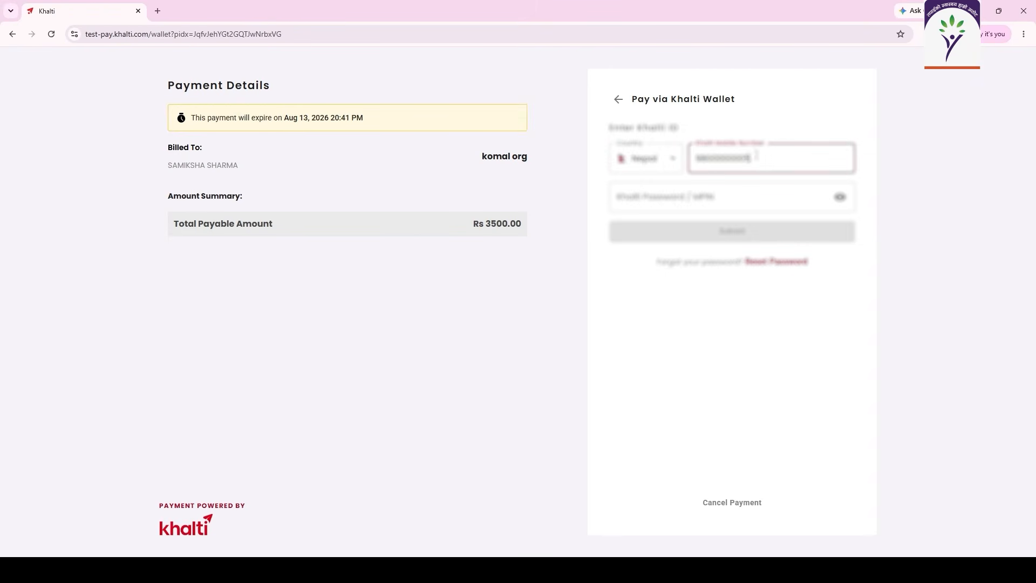
click(701, 197)
text(1111)
click(649, 236)
text(987654)
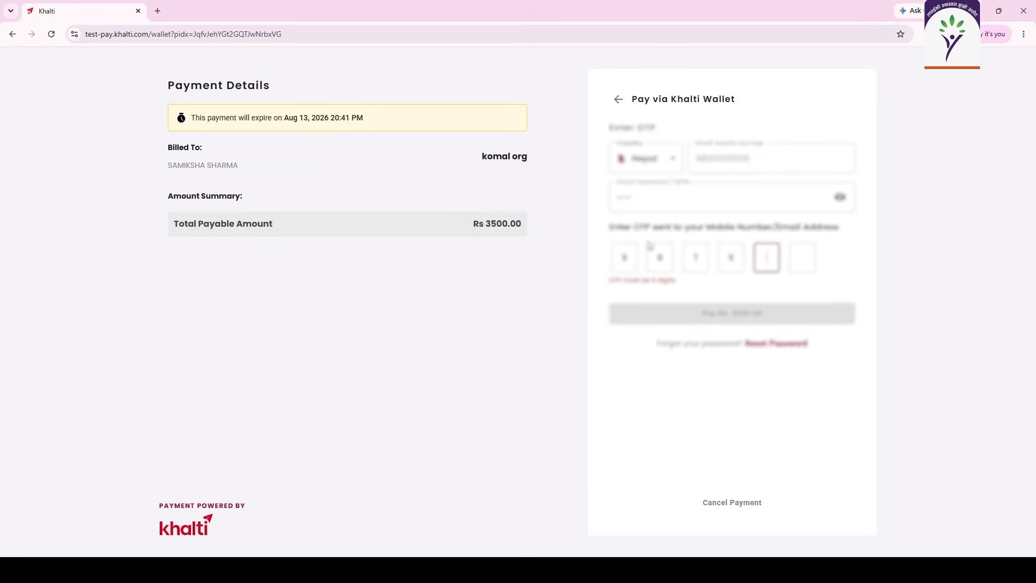
click(691, 311)
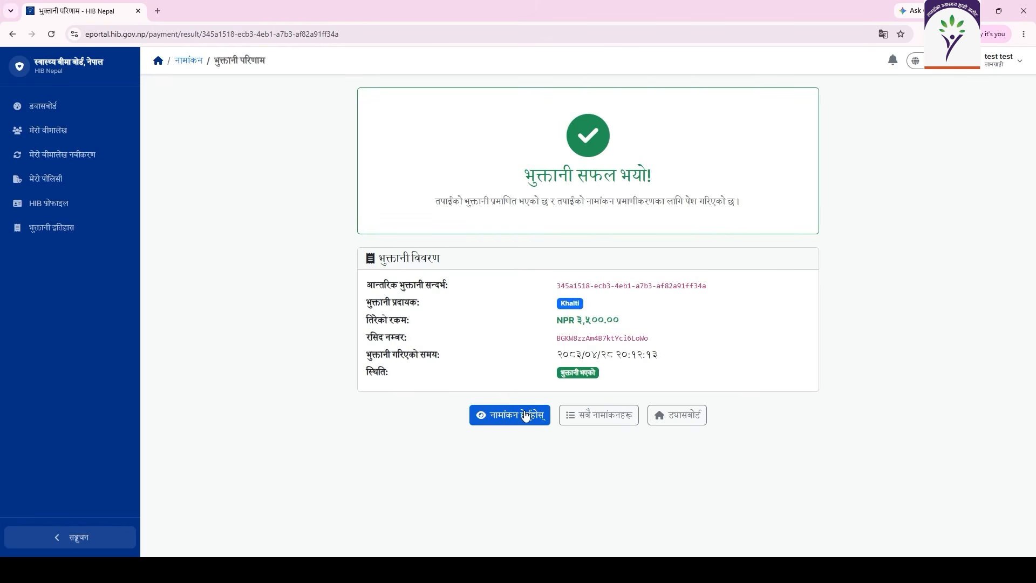
Open the paid enrollment's details and scroll down to the district-level verification notice and back up.
click(500, 425)
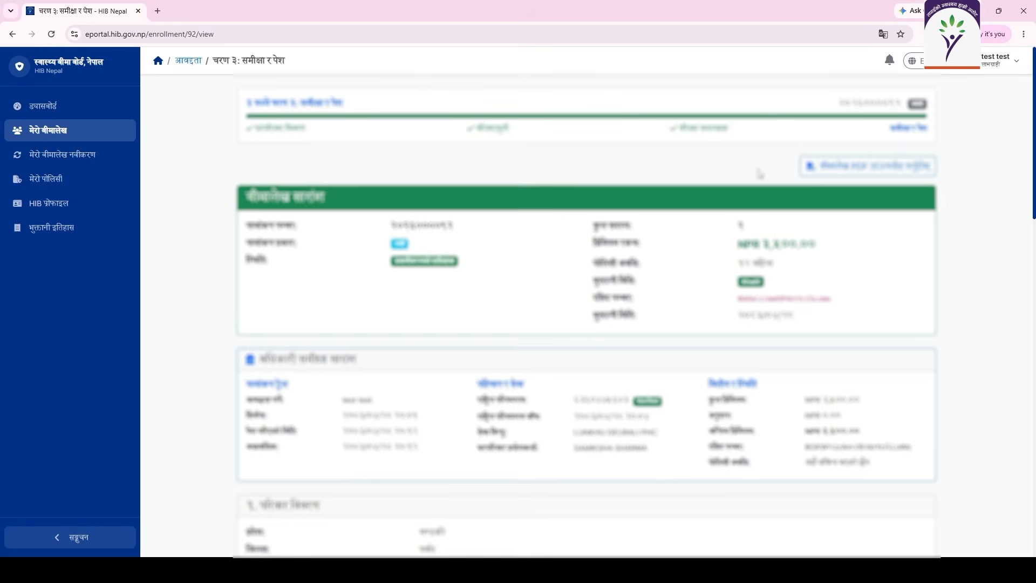
scroll(621, 324, down, 15)
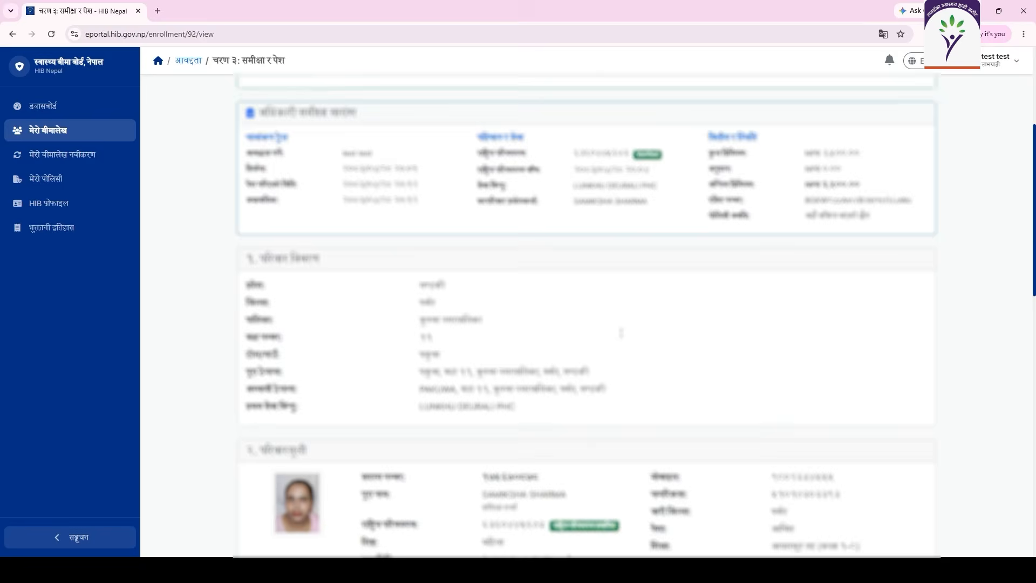
scroll(621, 333, down, 3)
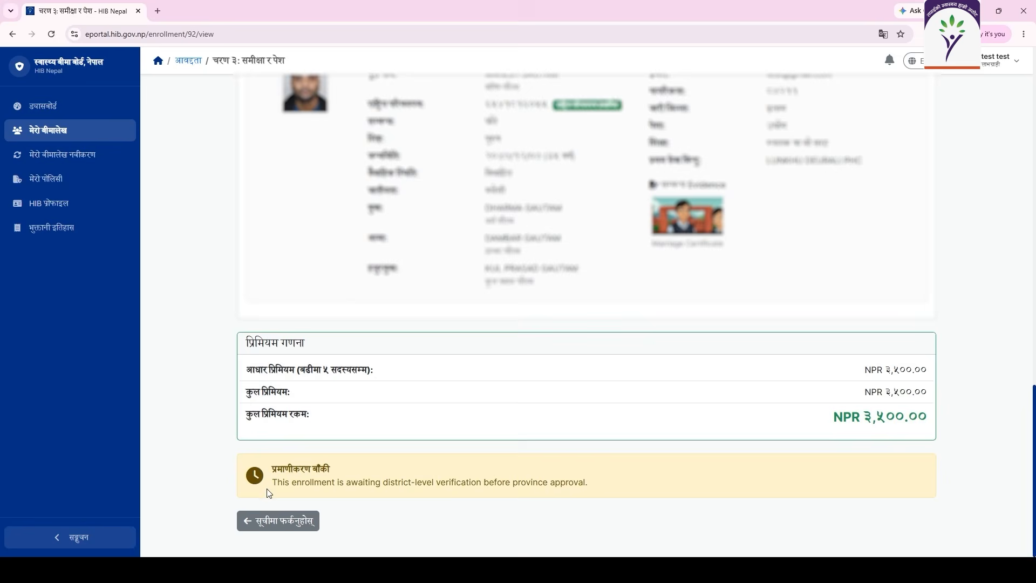
scroll(533, 327, up, 10)
scroll(533, 328, up, 5)
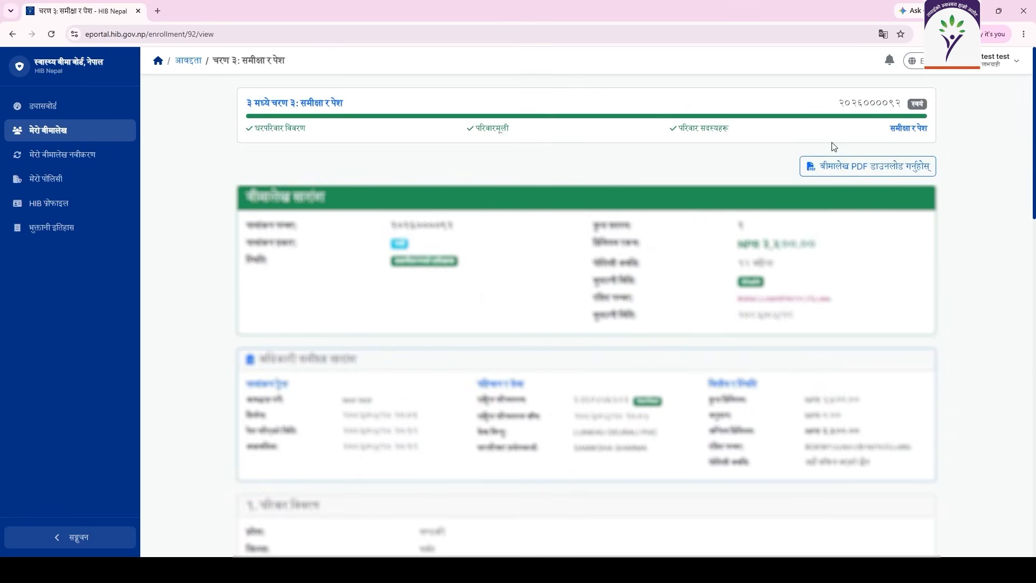
click(845, 172)
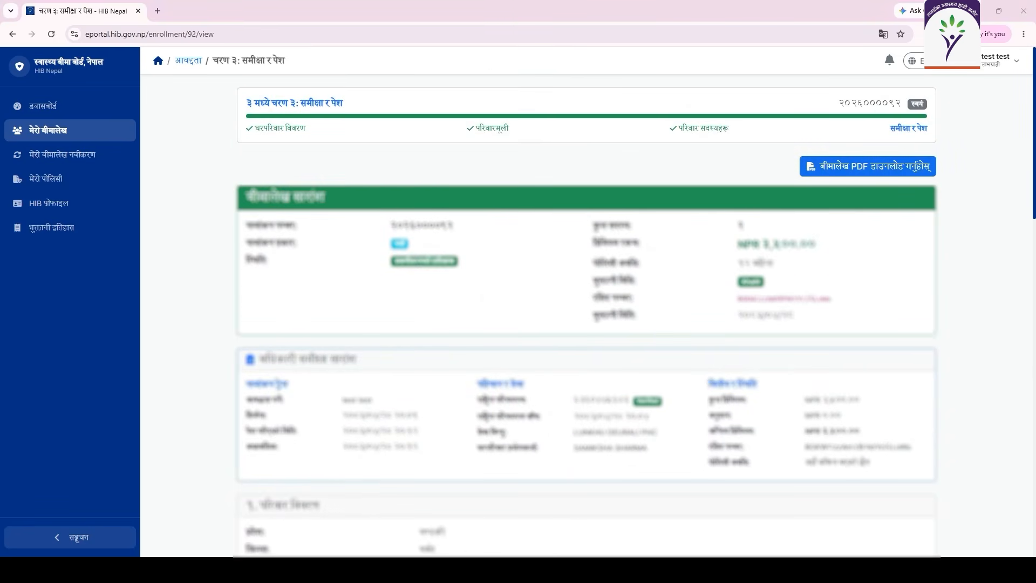
click(440, 278)
click(813, 62)
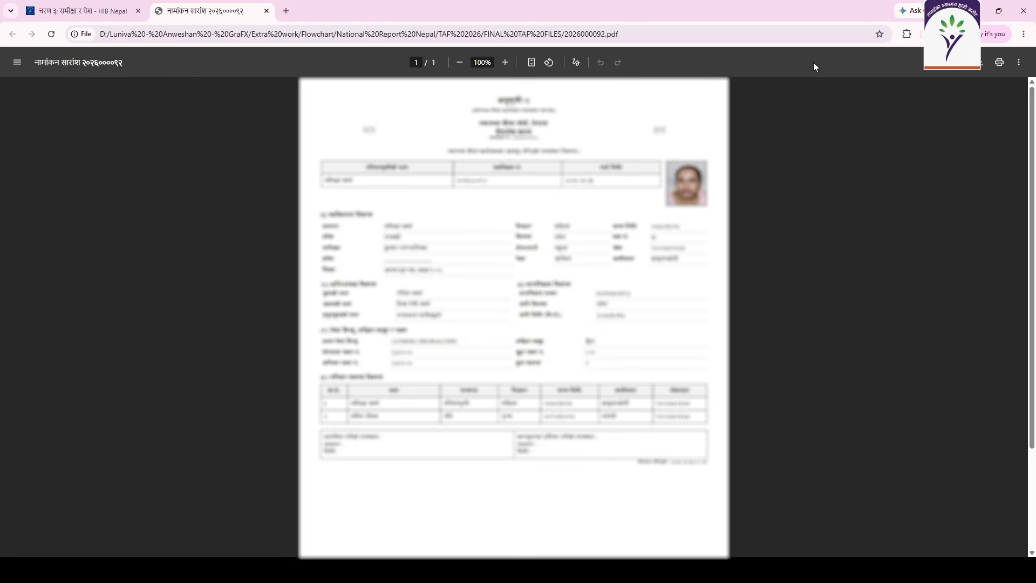
Return to the portal tab and check the notifications, which are empty.
click(78, 11)
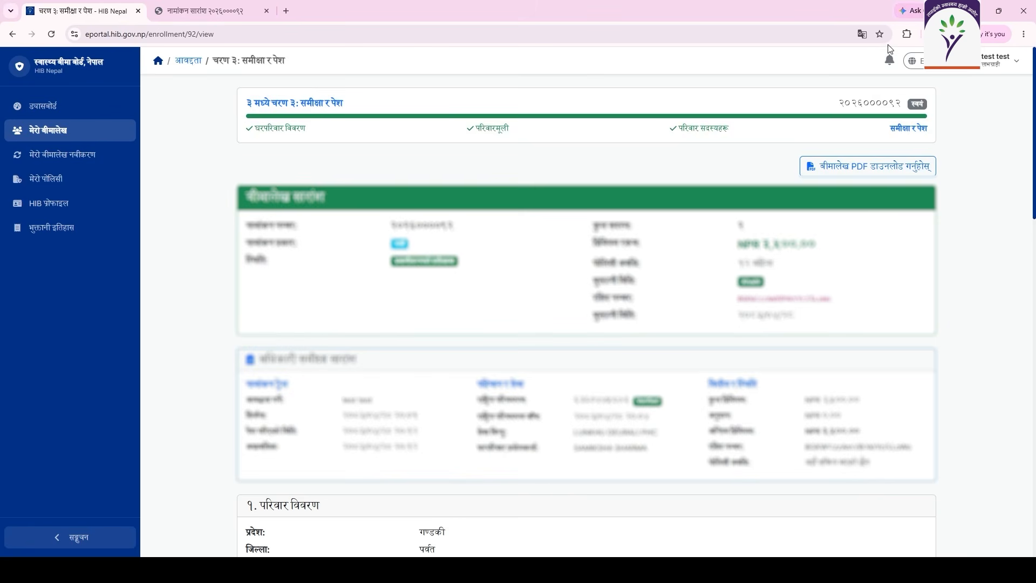
click(889, 61)
click(891, 62)
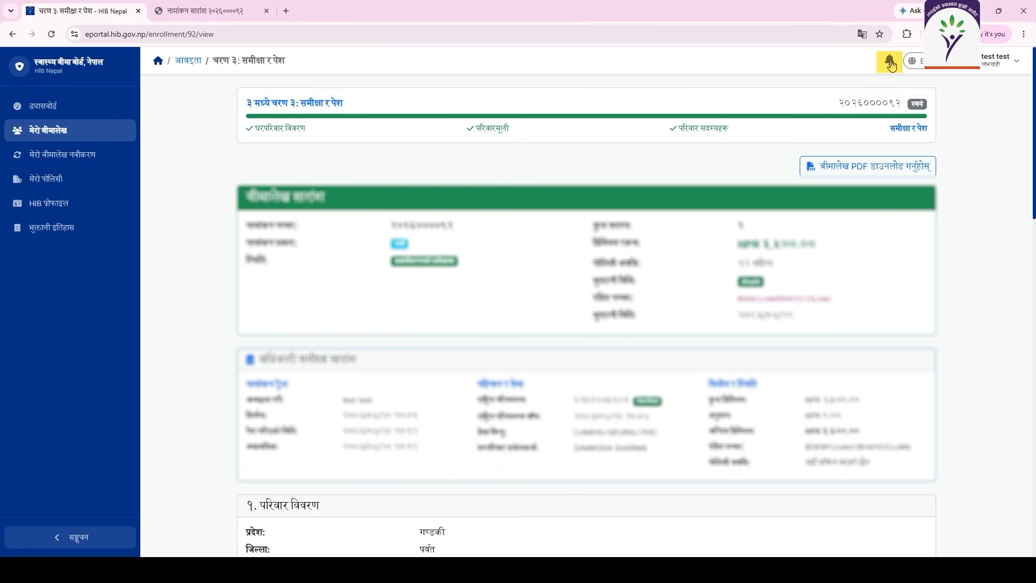
click(891, 62)
click(890, 62)
click(890, 62)
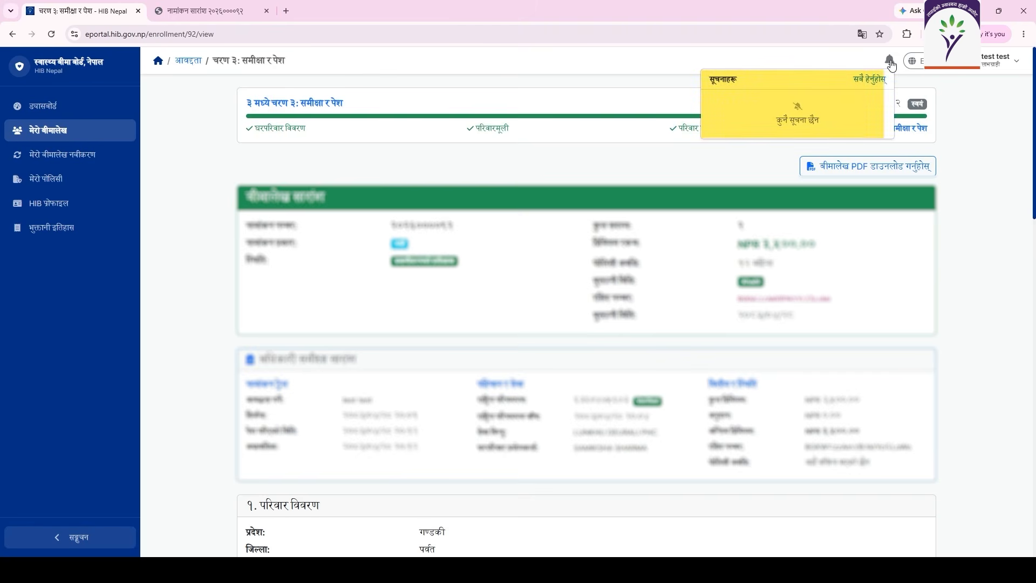